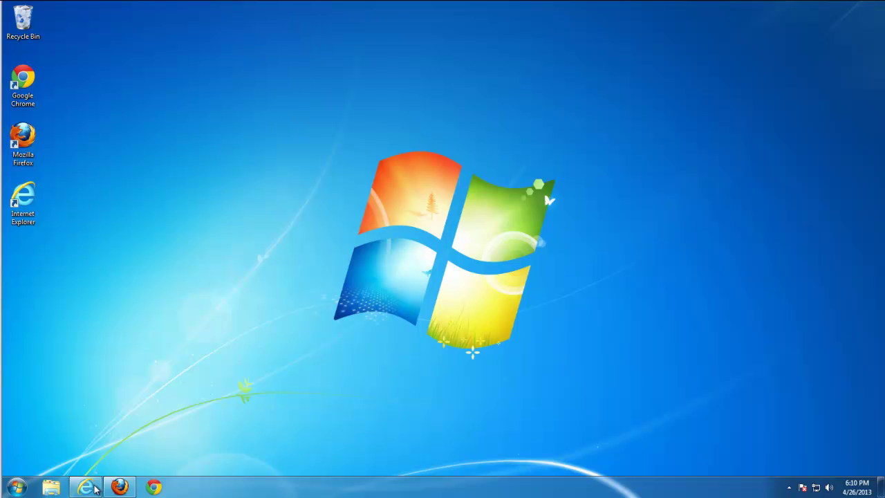
Step: Check the att.net homepage and toolbar in Internet Explorer and Firefox before removal
{"action": "left_click", "coordinate": [87, 487]}
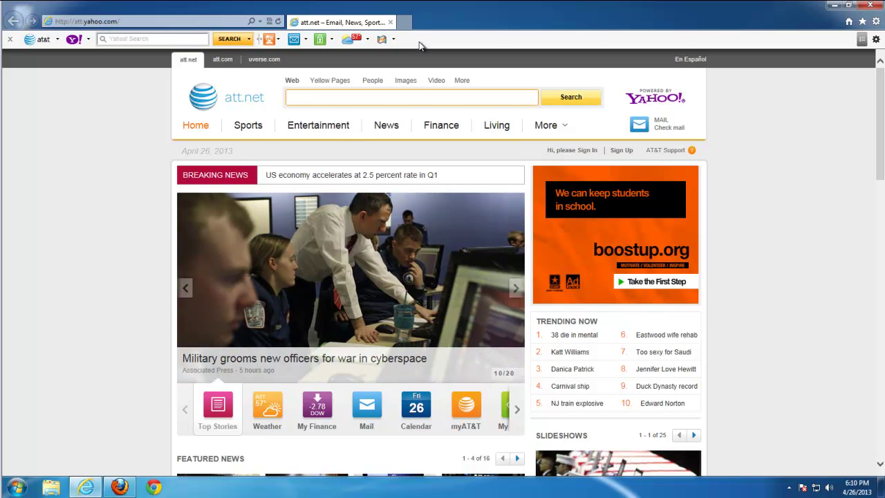
{"action": "scroll", "coordinate": [293, 134], "scroll_direction": "down", "scroll_amount": 3}
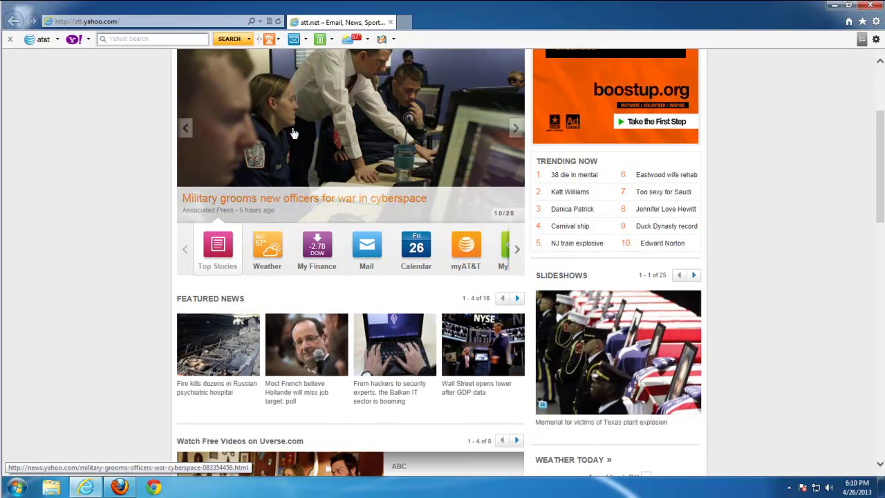
{"action": "scroll", "coordinate": [294, 131], "scroll_direction": "up", "scroll_amount": 3}
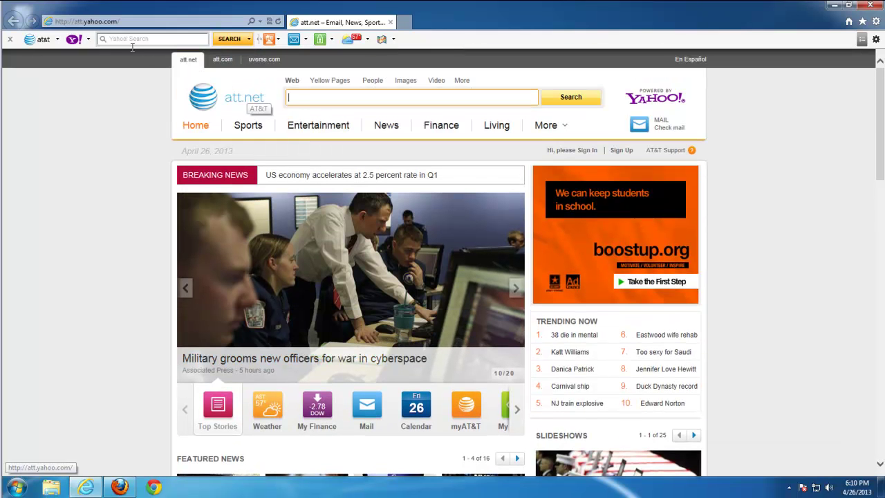
{"action": "left_click", "coordinate": [86, 486]}
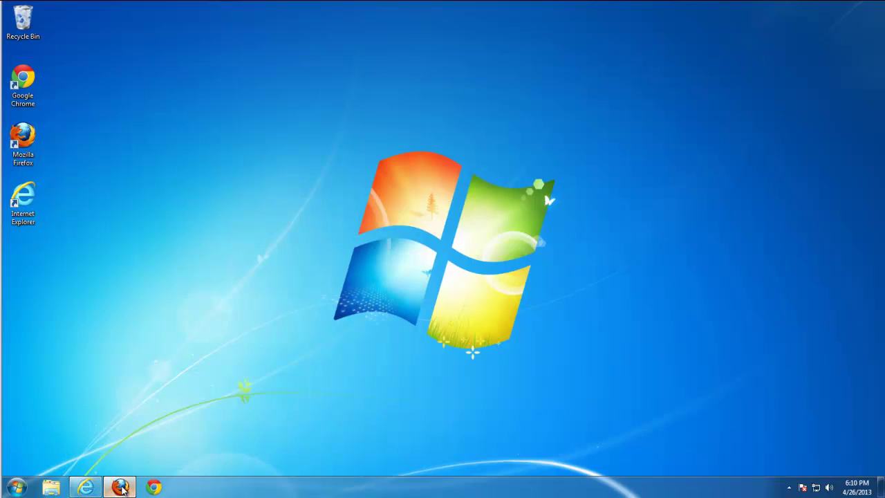
{"action": "left_click", "coordinate": [119, 485]}
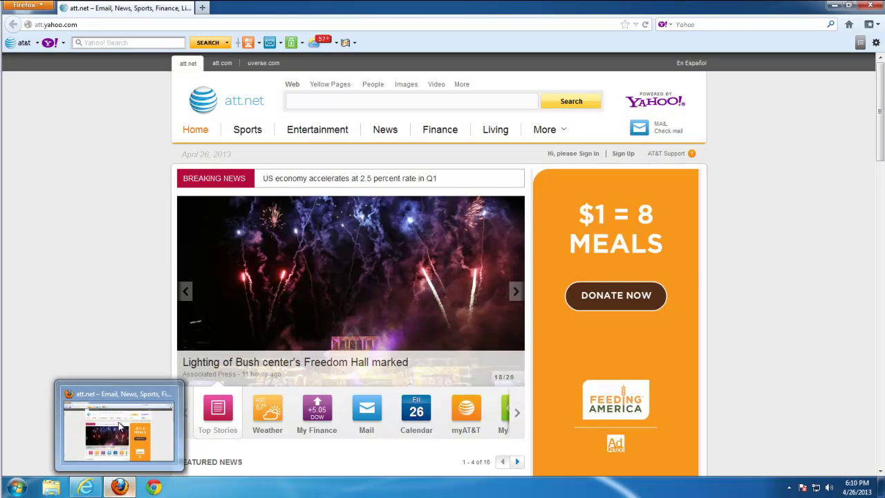
{"action": "left_click", "coordinate": [871, 6]}
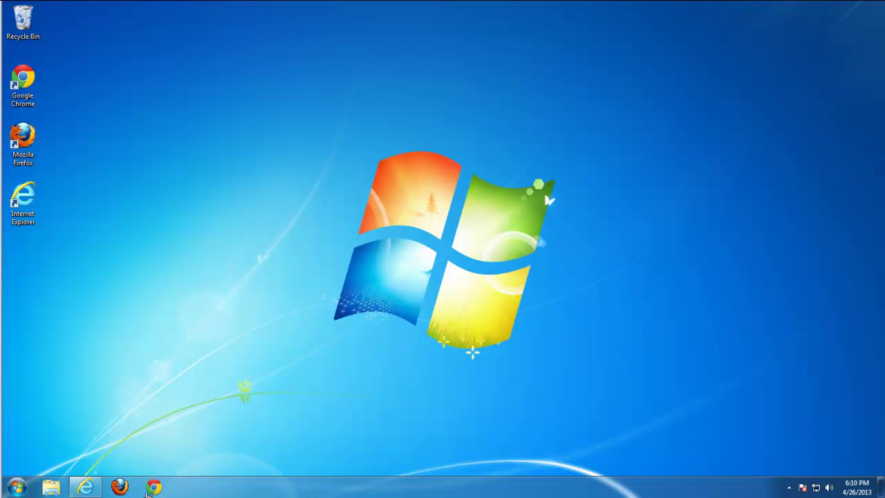
{"action": "left_click", "coordinate": [85, 486]}
{"action": "left_click", "coordinate": [870, 5]}
Step: Uninstall att.net Toolbar from Control Panel's Programs and Features, answering No to feedback
{"action": "left_click", "coordinate": [18, 487]}
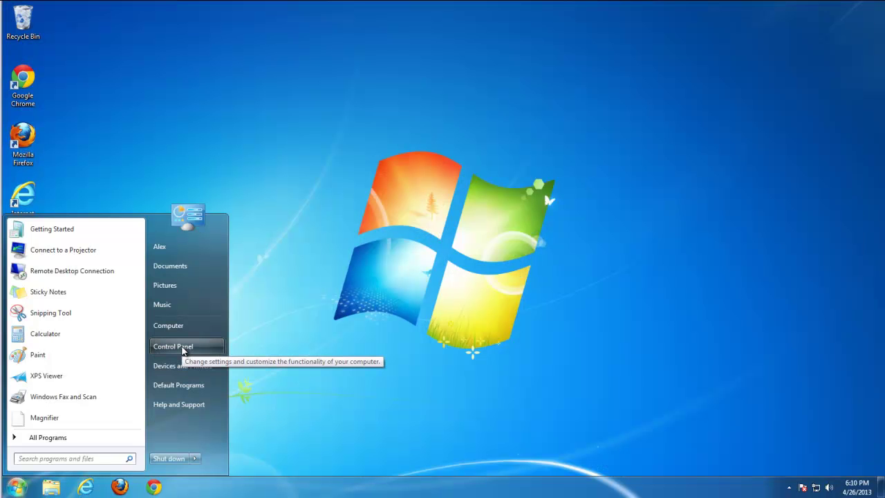
{"action": "left_click", "coordinate": [181, 348]}
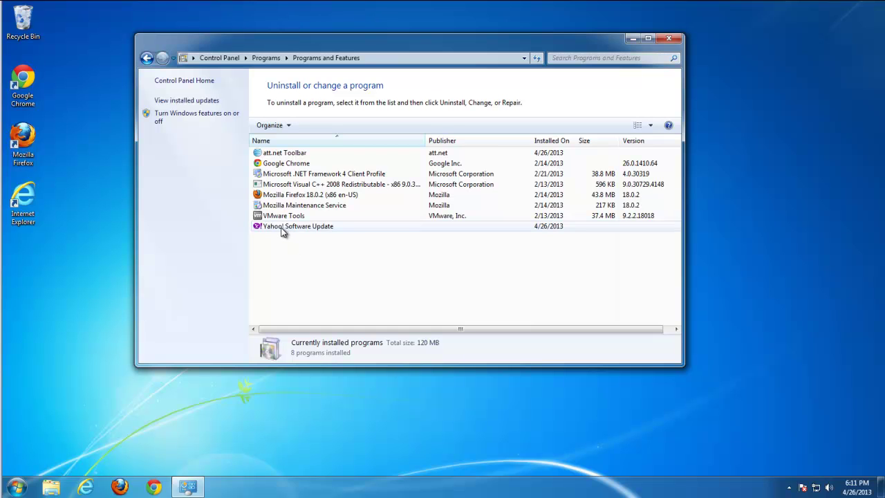
{"action": "left_click", "coordinate": [277, 155]}
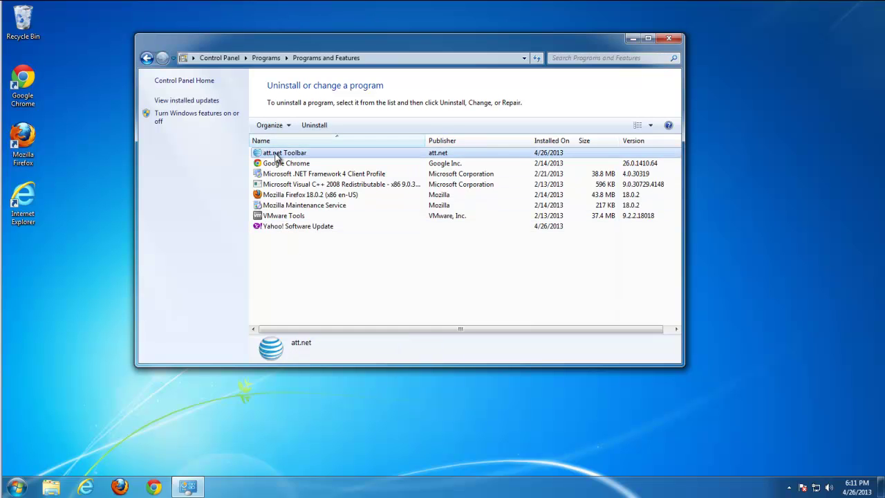
{"action": "left_click", "coordinate": [315, 125]}
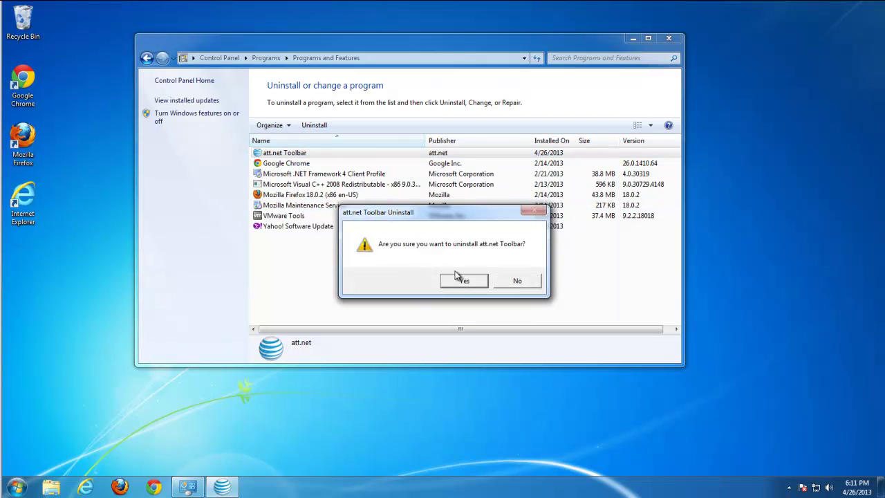
{"action": "left_click", "coordinate": [456, 277]}
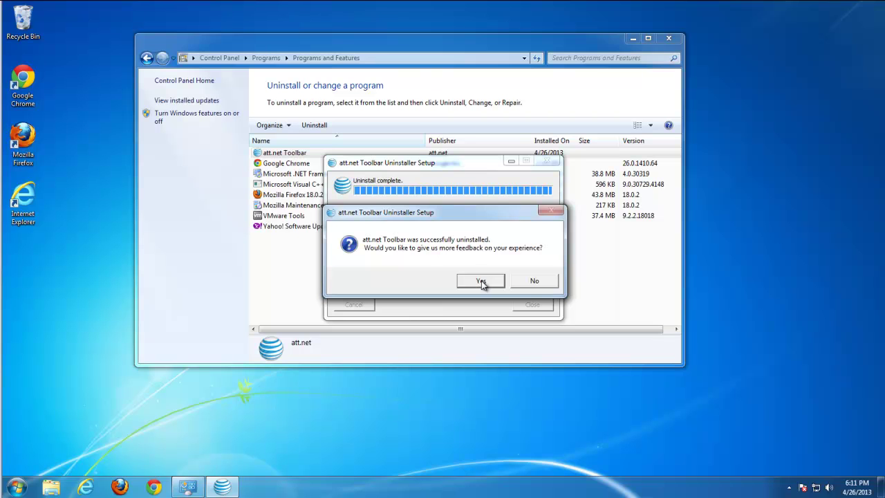
{"action": "left_click", "coordinate": [534, 281]}
{"action": "left_click", "coordinate": [533, 305]}
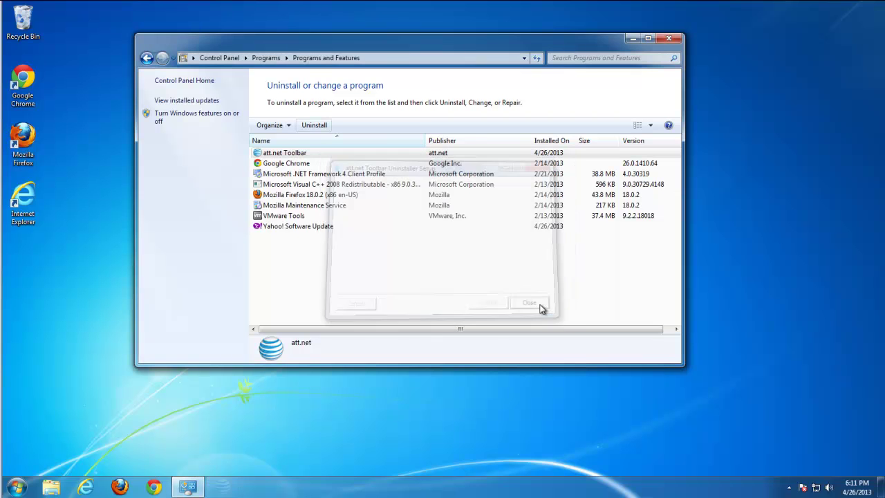
Step: Refresh the program list and start uninstalling Yahoo! Software Update, dismissing the wait message
{"action": "right_click", "coordinate": [300, 261]}
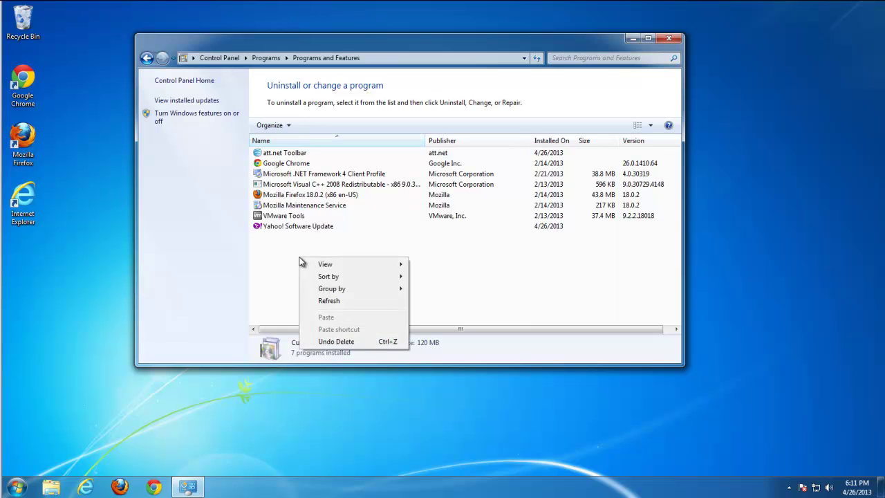
{"action": "left_click", "coordinate": [338, 301]}
{"action": "left_click", "coordinate": [282, 217]}
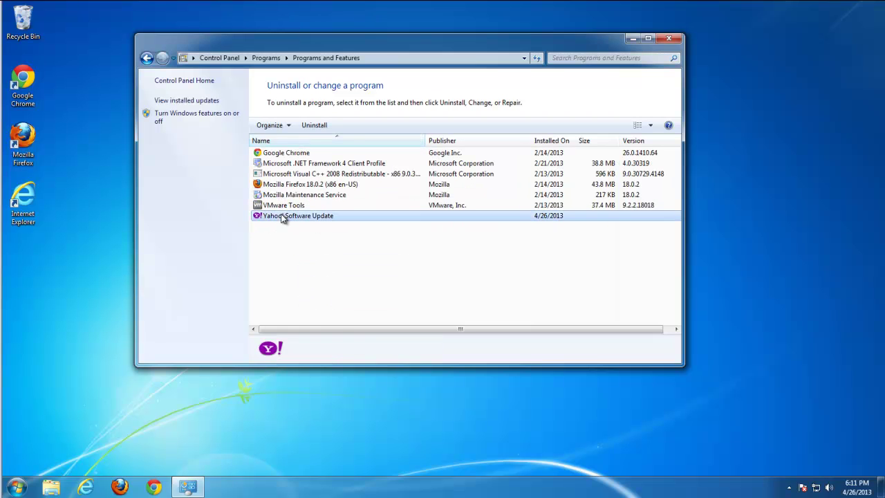
{"action": "left_click", "coordinate": [314, 125]}
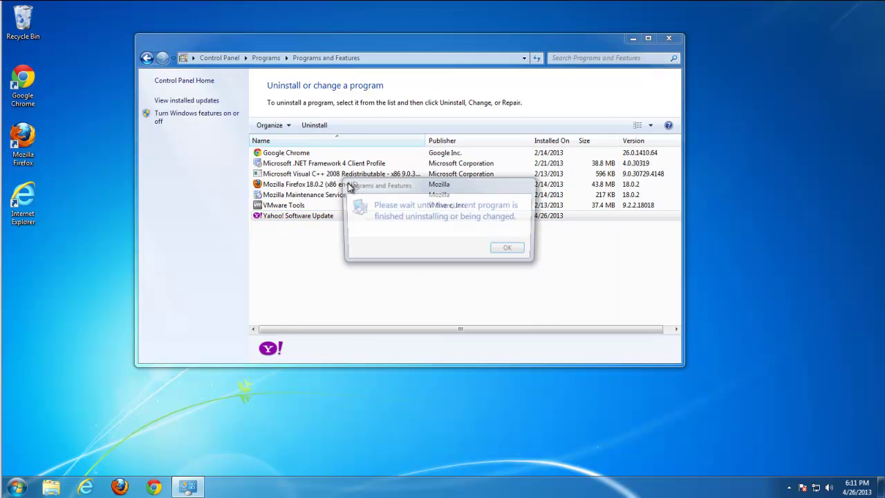
{"action": "left_click", "coordinate": [504, 254]}
Step: Refresh the program list again, close Programs and Features, and reopen Internet Explorer
{"action": "right_click", "coordinate": [417, 251]}
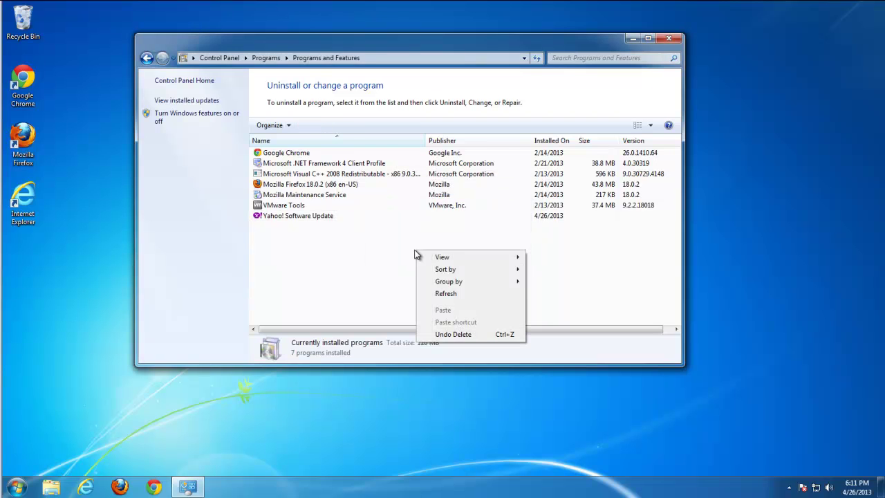
{"action": "left_click", "coordinate": [433, 292]}
{"action": "left_click", "coordinate": [668, 38]}
{"action": "left_click", "coordinate": [91, 486]}
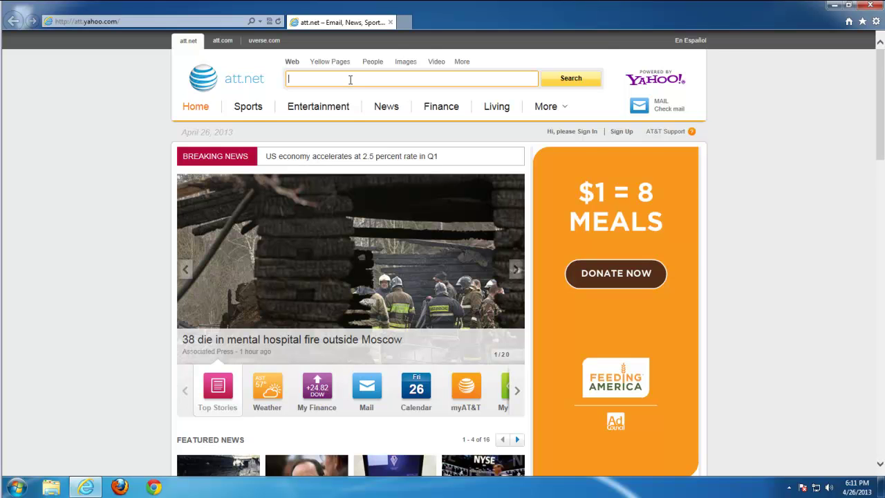
Step: Scroll the att.net homepage to confirm the toolbar is gone, then switch to Firefox
{"action": "scroll", "coordinate": [350, 80], "scroll_direction": "down", "scroll_amount": 1}
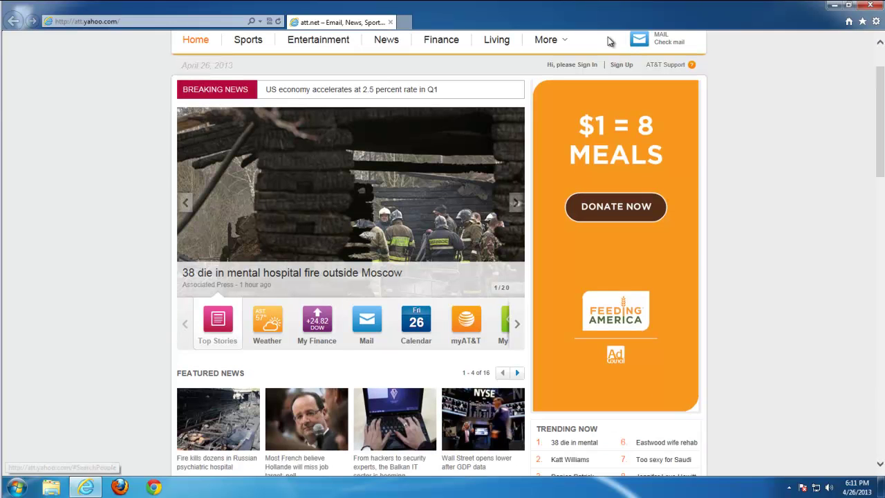
{"action": "left_click", "coordinate": [870, 6]}
{"action": "left_click", "coordinate": [119, 487]}
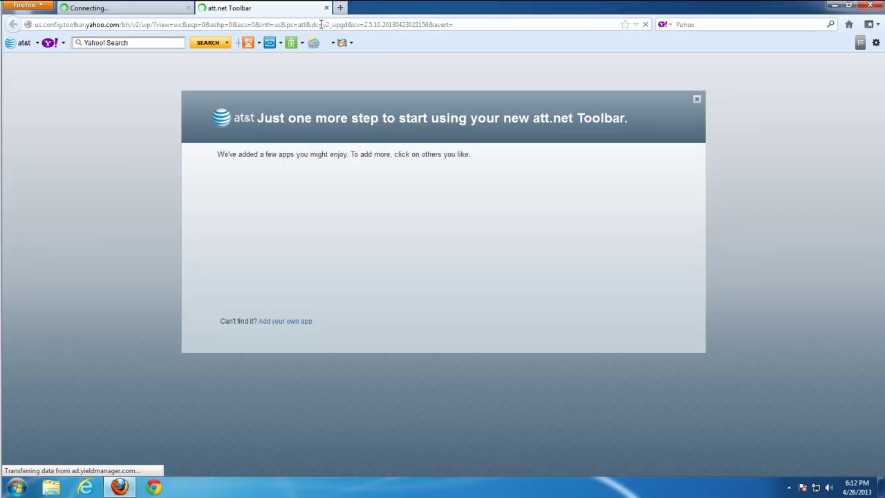
Step: Remove the att.net Toolbar extension in Firefox's Add-ons manager and restart Firefox
{"action": "left_click", "coordinate": [326, 8]}
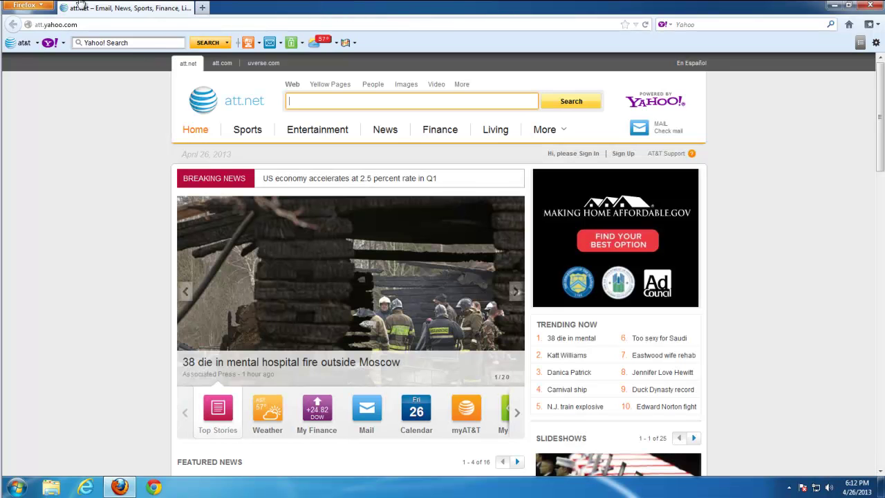
{"action": "left_click", "coordinate": [26, 5]}
{"action": "left_click", "coordinate": [151, 63]}
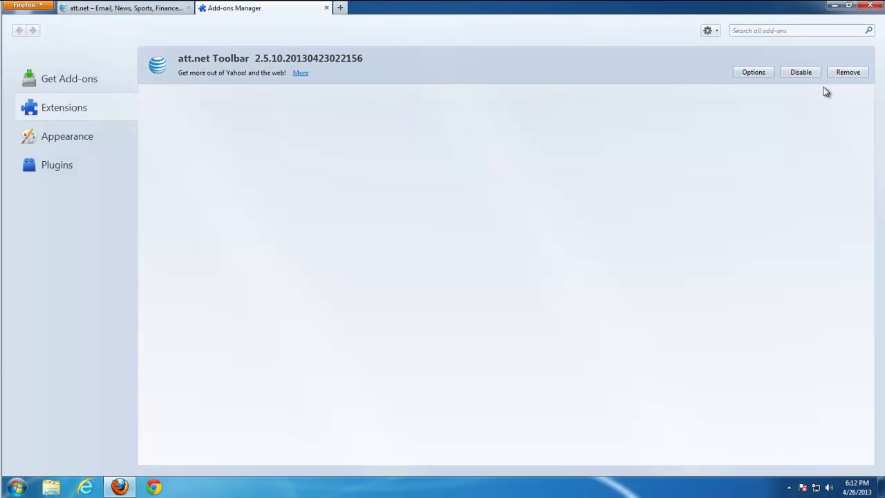
{"action": "left_click", "coordinate": [844, 73]}
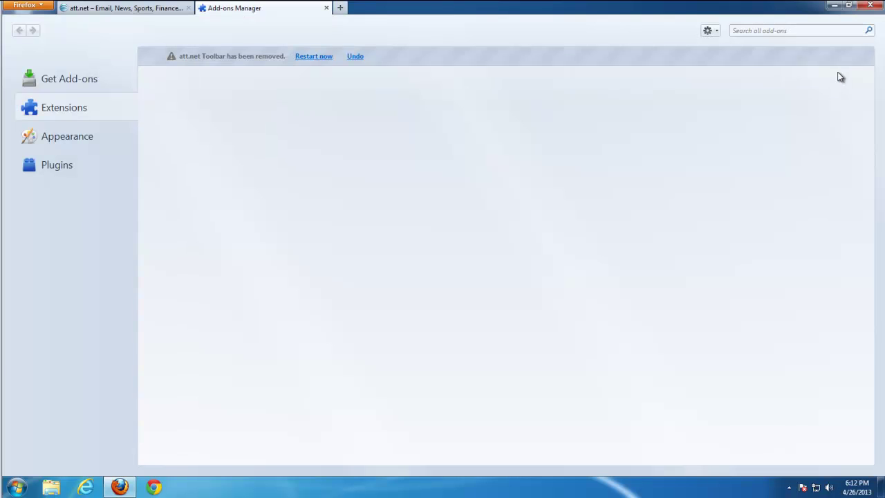
{"action": "left_click", "coordinate": [319, 58]}
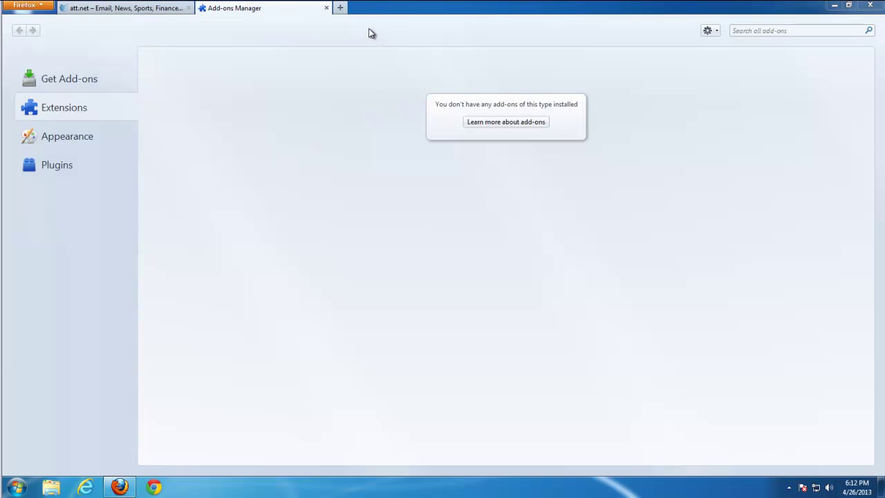
{"action": "left_click", "coordinate": [326, 7]}
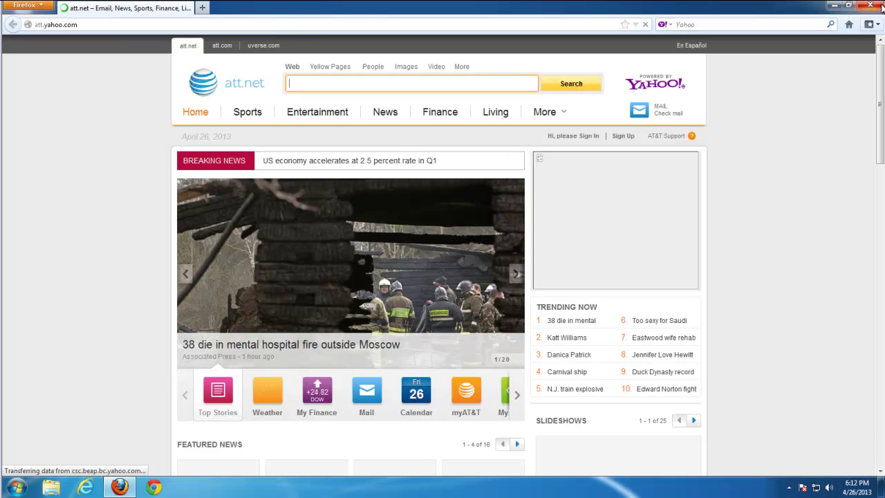
Step: Close Firefox and open Control Panel's list of installed programs
{"action": "key", "text": "alt+F4"}
{"action": "left_click", "coordinate": [28, 485]}
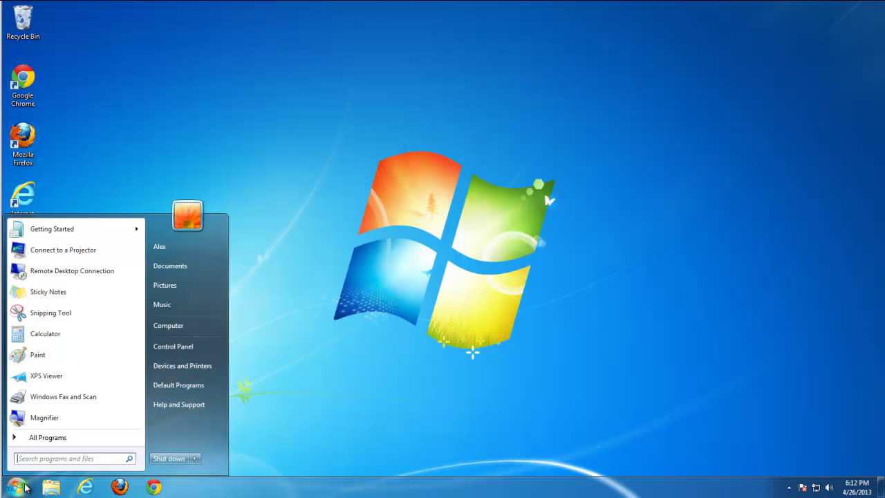
{"action": "left_click", "coordinate": [167, 348]}
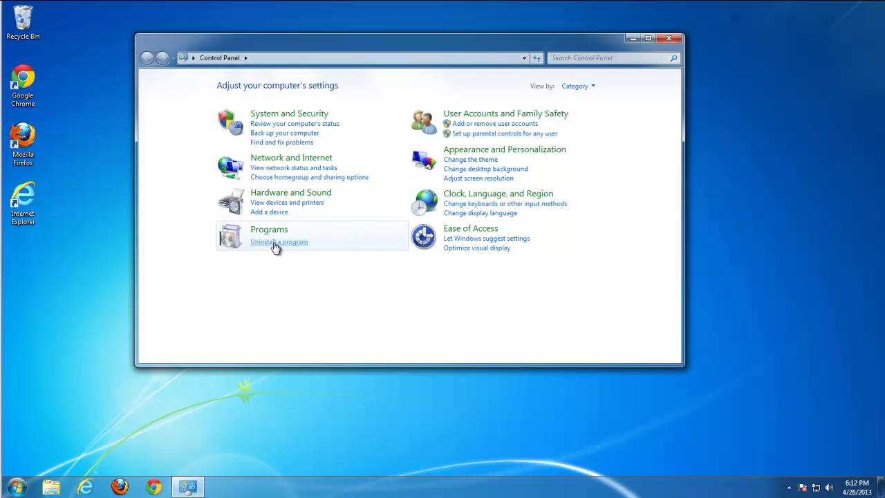
{"action": "left_click", "coordinate": [279, 244]}
Step: Uninstall Yahoo! Software Update, close the programs window, and bring up the desktop menu
{"action": "left_click", "coordinate": [286, 218]}
{"action": "left_click", "coordinate": [313, 126]}
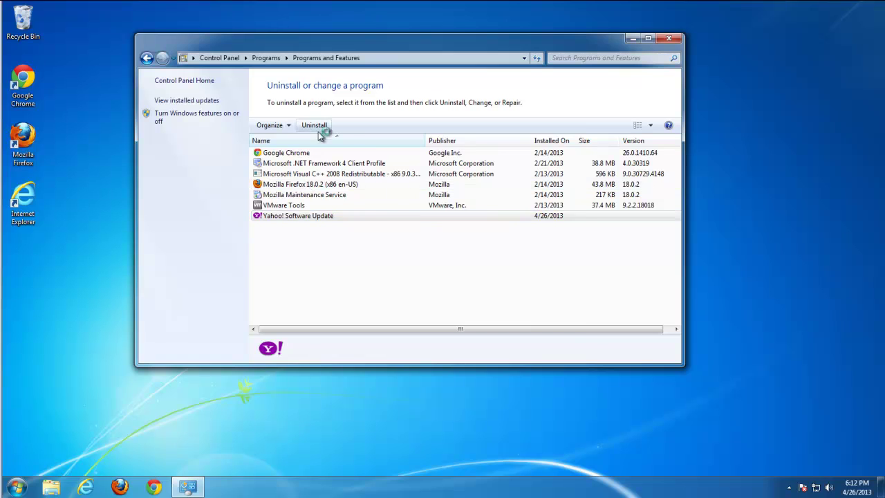
{"action": "left_click", "coordinate": [504, 332]}
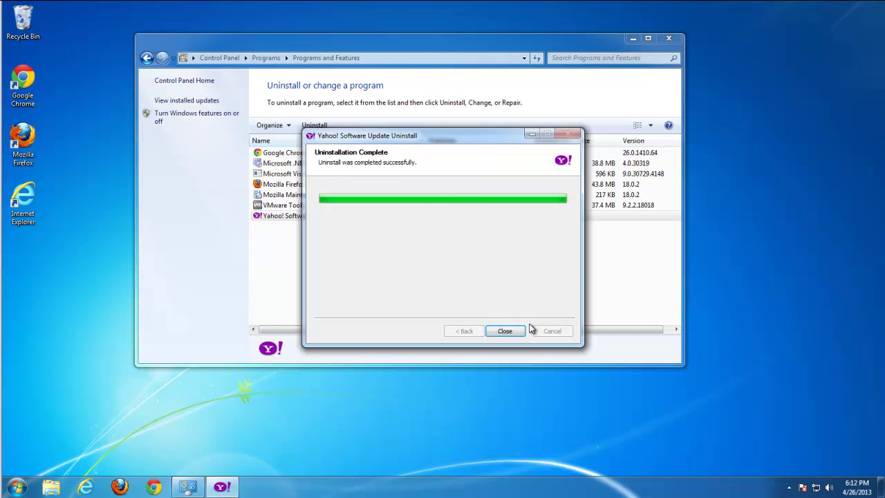
{"action": "left_click", "coordinate": [507, 332]}
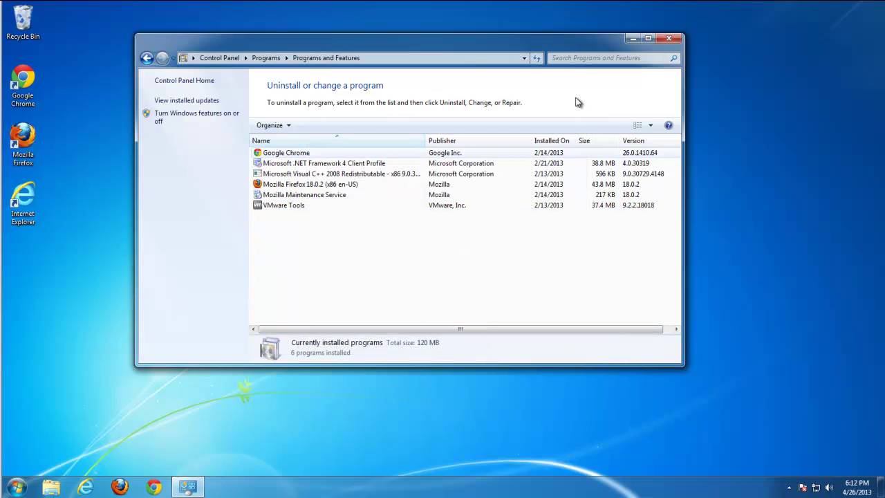
{"action": "left_click", "coordinate": [668, 38]}
{"action": "right_click", "coordinate": [377, 104]}
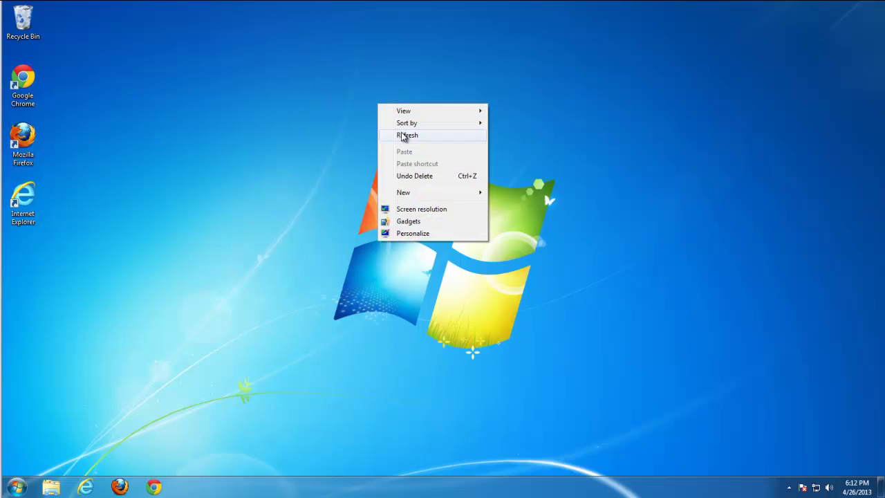
Step: Refresh the desktop, then reopen Internet Explorer on the att.net homepage and its Tools menu
{"action": "left_click", "coordinate": [397, 133]}
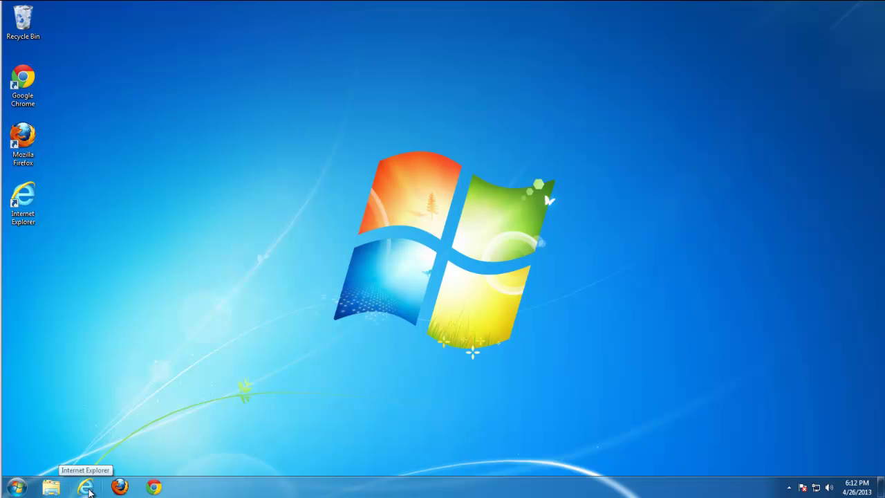
{"action": "left_click", "coordinate": [85, 487]}
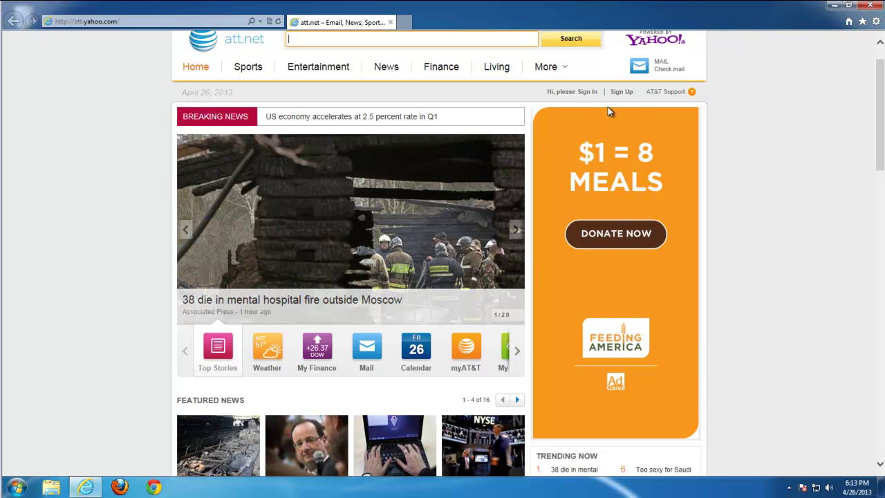
{"action": "scroll", "coordinate": [608, 111], "scroll_direction": "down", "scroll_amount": 4}
{"action": "scroll", "coordinate": [608, 114], "scroll_direction": "up", "scroll_amount": 5}
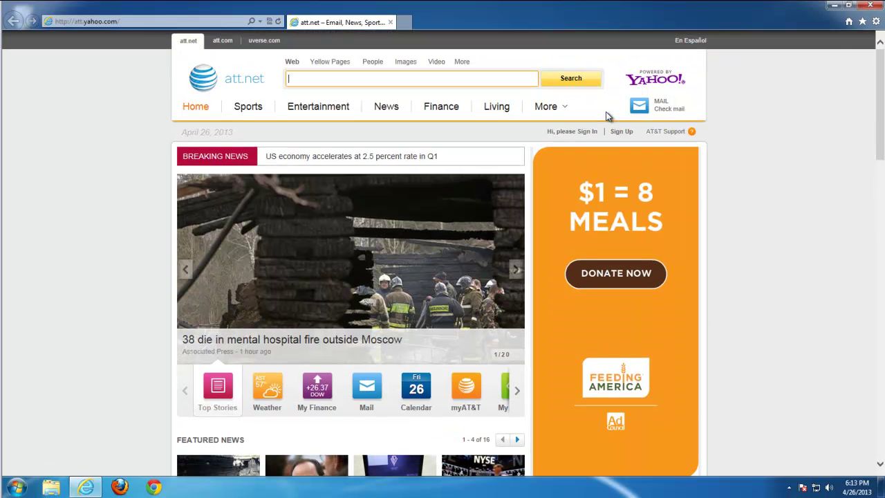
{"action": "left_click", "coordinate": [875, 21]}
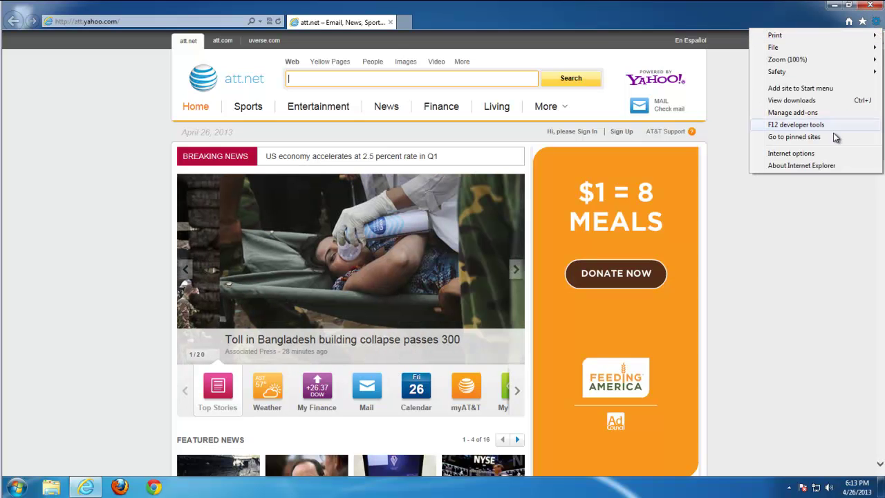
Step: In Internet Options, set the home page to use a new tab and apply it
{"action": "left_click", "coordinate": [791, 153]}
{"action": "left_click_drag", "start_coordinate": [133, 15], "coordinate": [417, 100]}
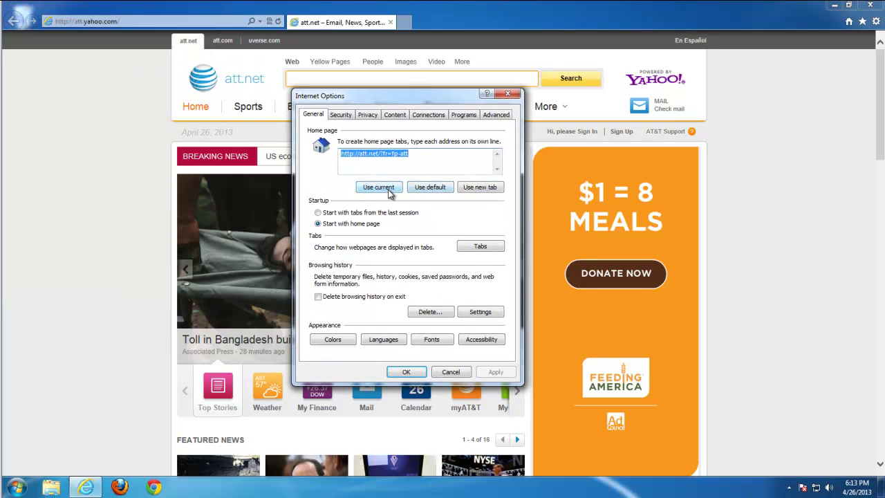
{"action": "left_click", "coordinate": [473, 188]}
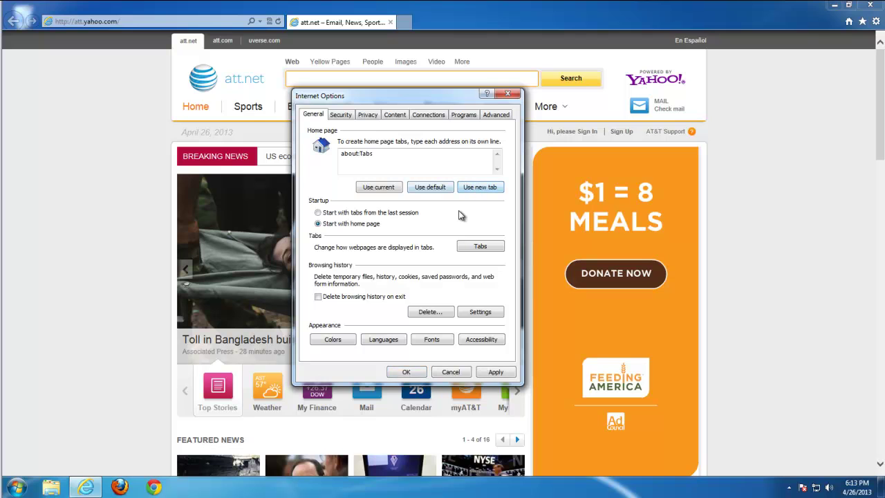
{"action": "left_click", "coordinate": [495, 372]}
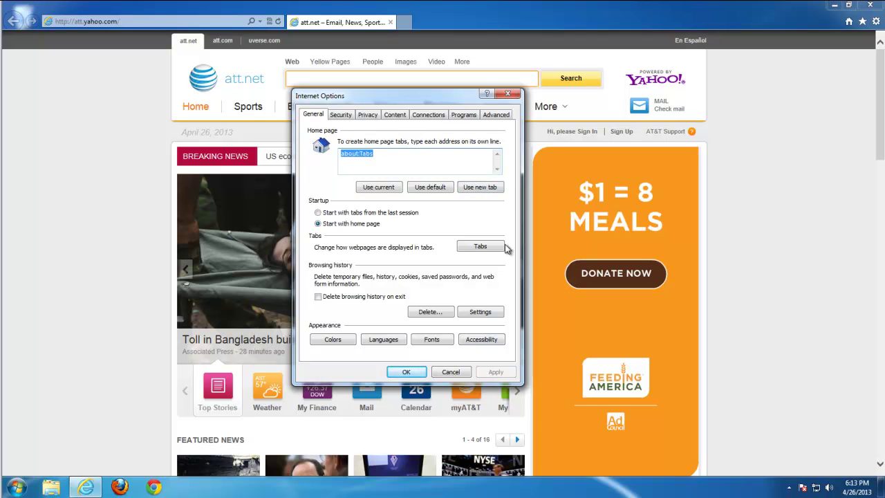
Step: Enable Delete browsing history on exit, delete current history now, and apply with OK
{"action": "left_click", "coordinate": [317, 295]}
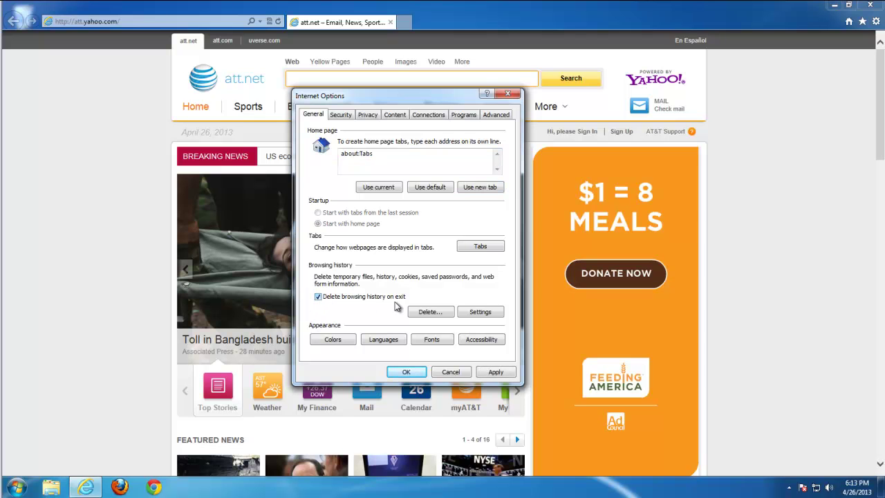
{"action": "left_click", "coordinate": [430, 312]}
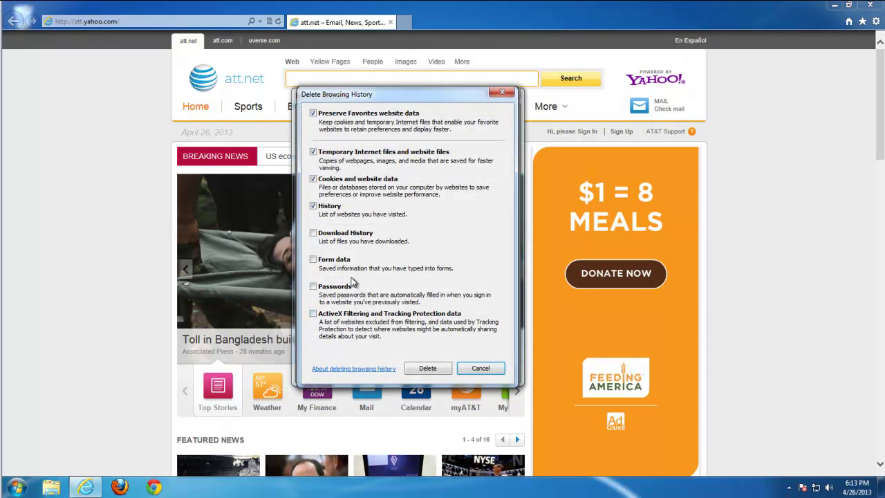
{"action": "left_click", "coordinate": [425, 369]}
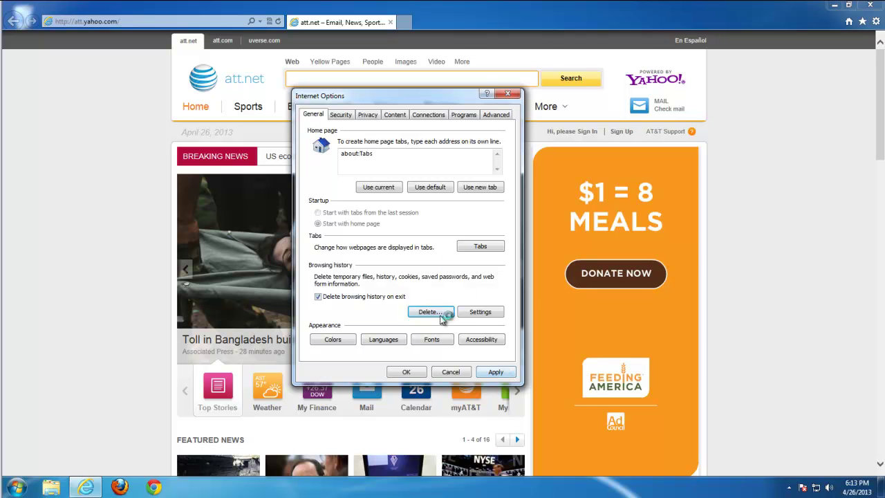
{"action": "left_click", "coordinate": [496, 373]}
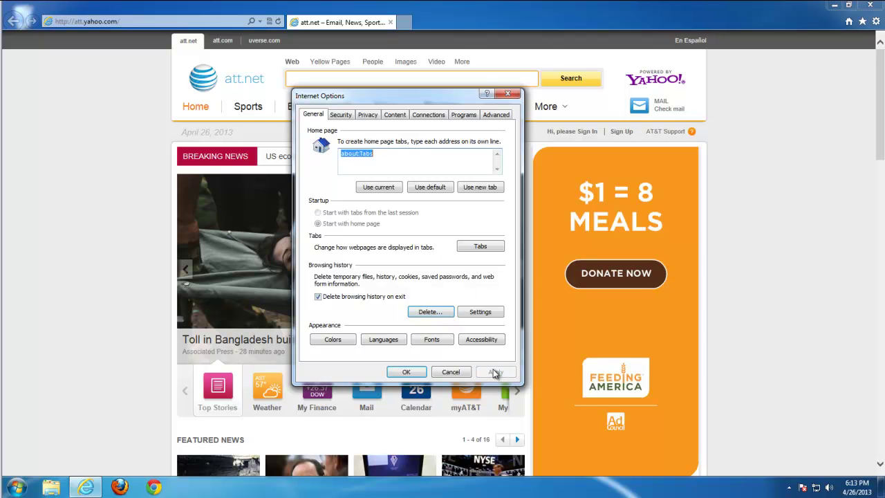
{"action": "left_click", "coordinate": [406, 372]}
{"action": "left_click", "coordinate": [875, 21]}
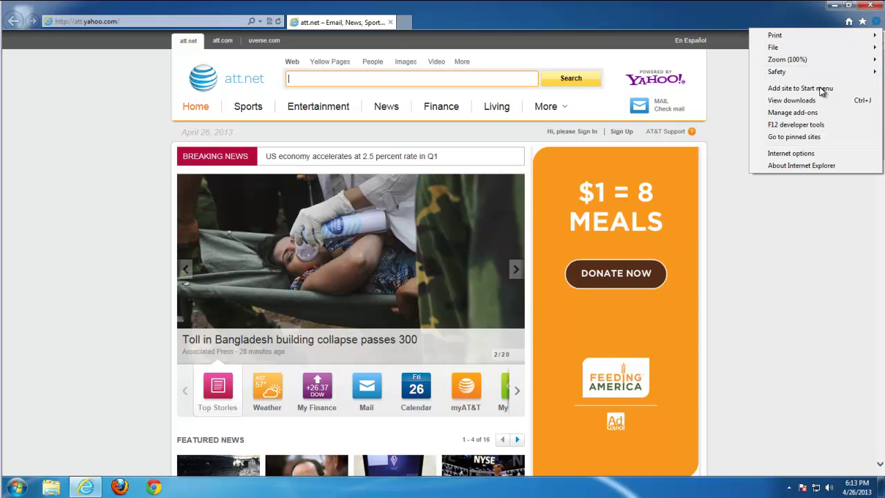
Step: In Manage Add-ons, make Bing the default search provider and remove att.net Yahoo! Search
{"action": "left_click", "coordinate": [792, 112]}
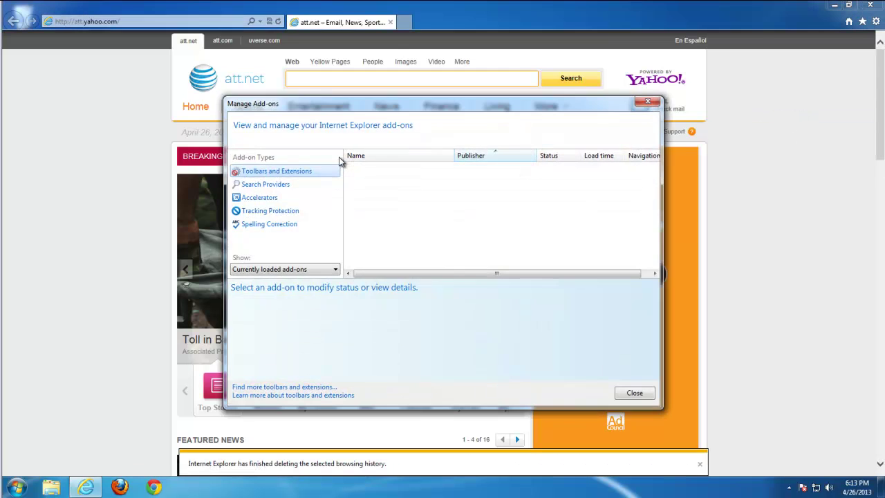
{"action": "left_click", "coordinate": [283, 186]}
{"action": "left_click", "coordinate": [387, 170]}
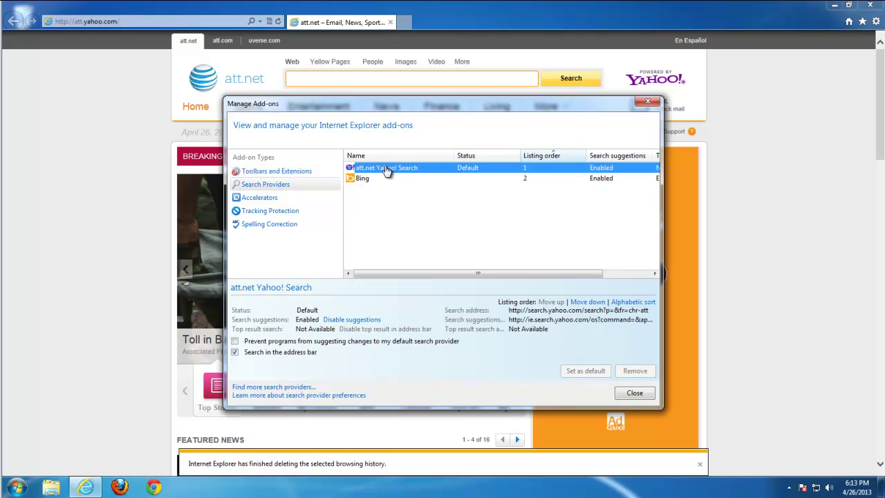
{"action": "left_click", "coordinate": [367, 179]}
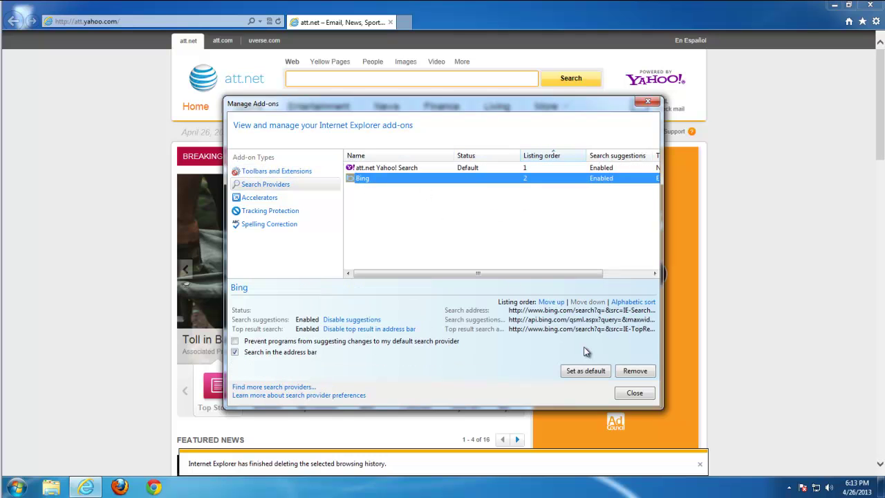
{"action": "left_click", "coordinate": [583, 372]}
{"action": "left_click", "coordinate": [373, 168]}
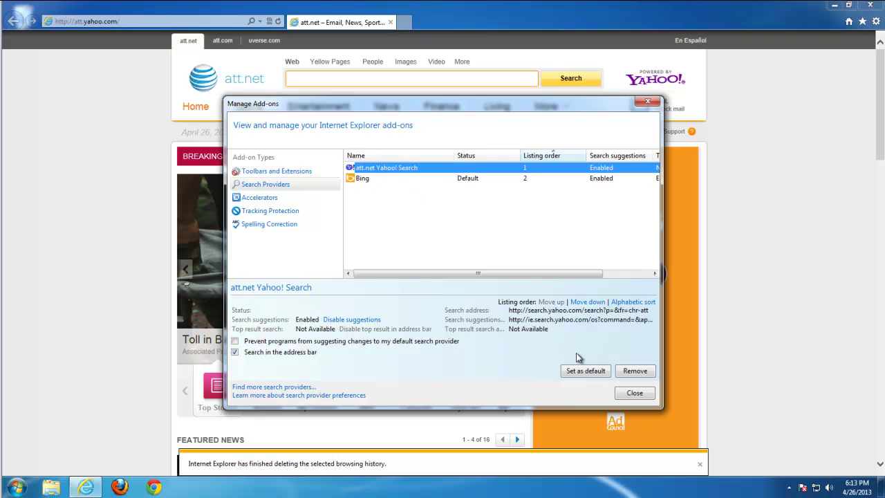
{"action": "left_click", "coordinate": [630, 373]}
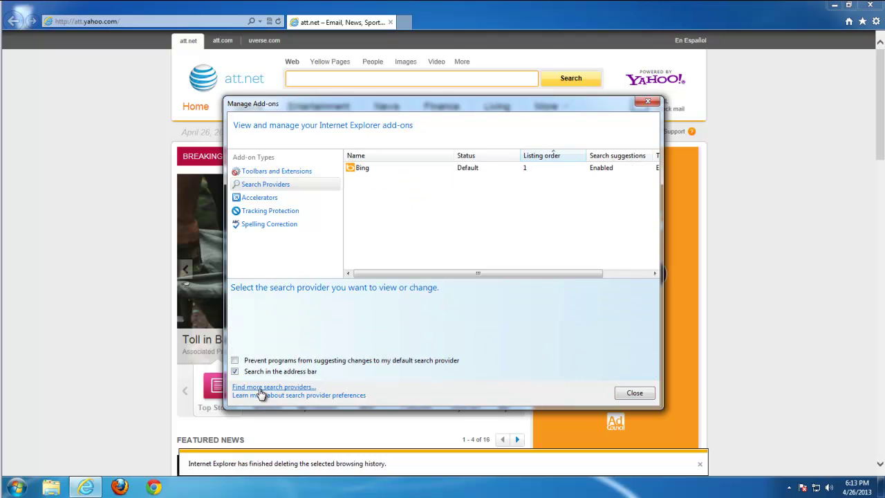
{"action": "left_click", "coordinate": [269, 174]}
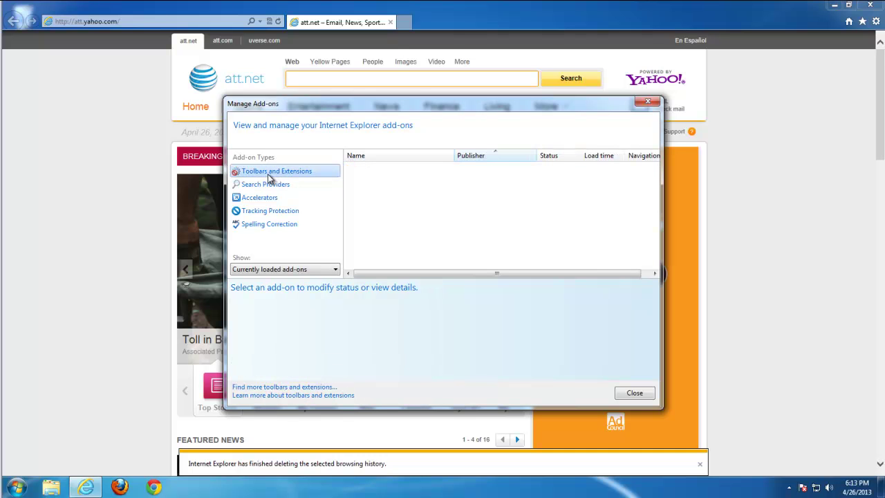
{"action": "left_click", "coordinate": [648, 102]}
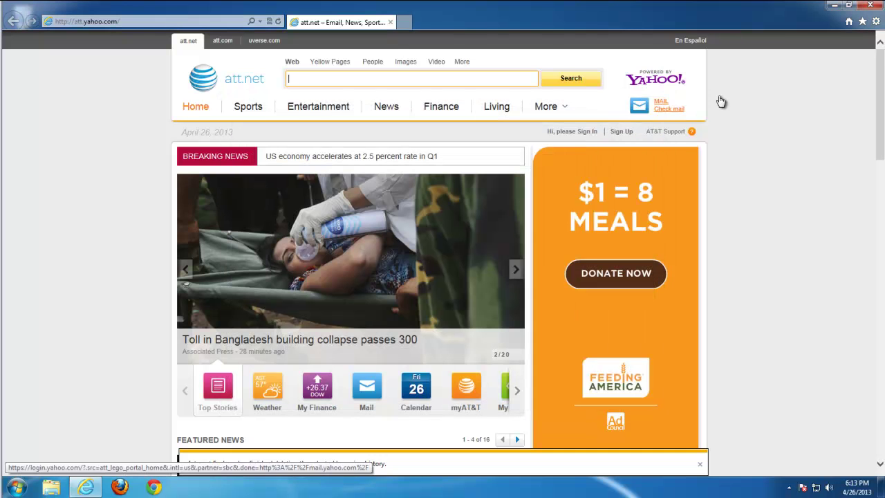
Step: Restart Internet Explorer, remove the Bing tile from Frequent sites, and close the browser
{"action": "left_click", "coordinate": [872, 8]}
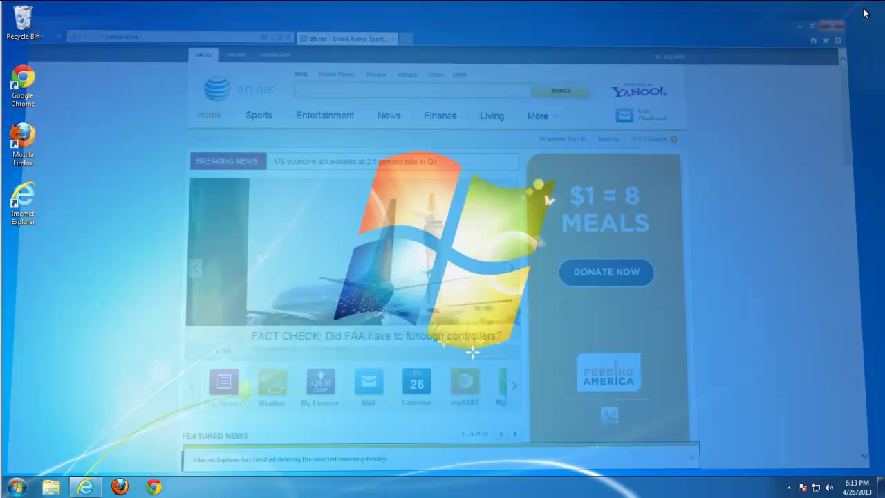
{"action": "left_click", "coordinate": [88, 486]}
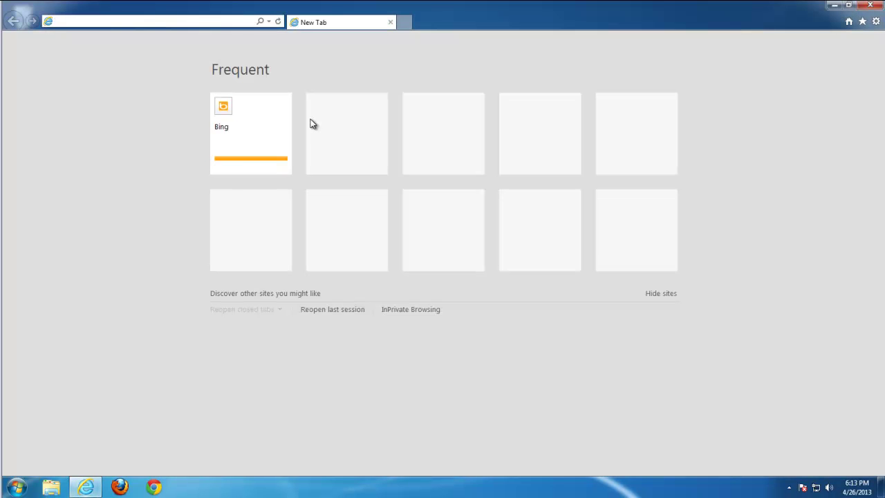
{"action": "left_click", "coordinate": [282, 106]}
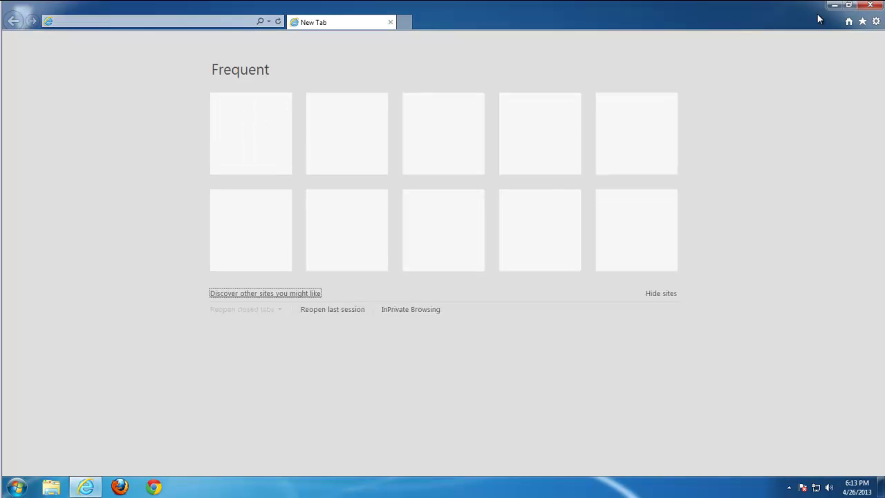
{"action": "left_click", "coordinate": [864, 5]}
Step: In Firefox's Manage Search Engines, remove Yahoo and select Google
{"action": "left_click", "coordinate": [120, 485]}
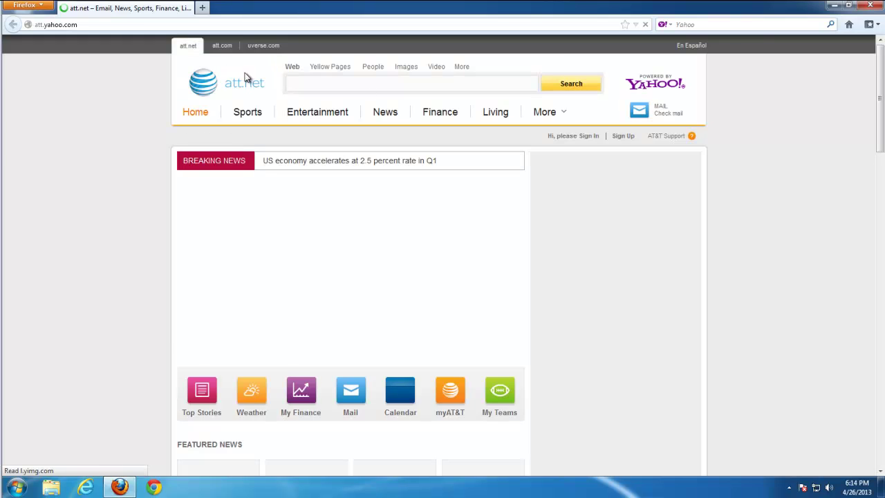
{"action": "left_click", "coordinate": [664, 24]}
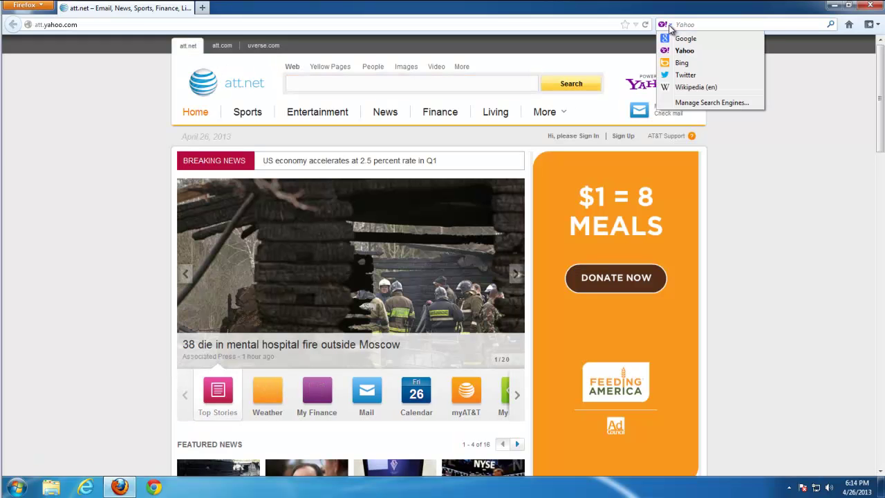
{"action": "left_click", "coordinate": [698, 102]}
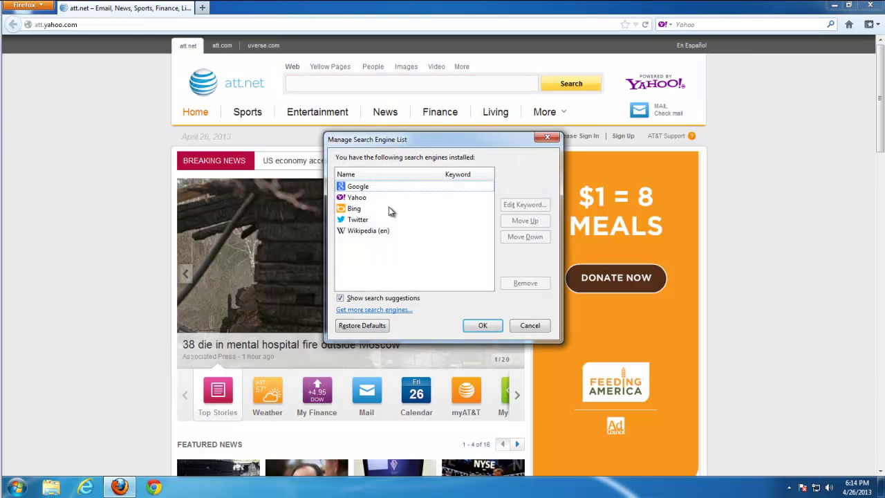
{"action": "left_click", "coordinate": [377, 198]}
{"action": "left_click", "coordinate": [524, 282]}
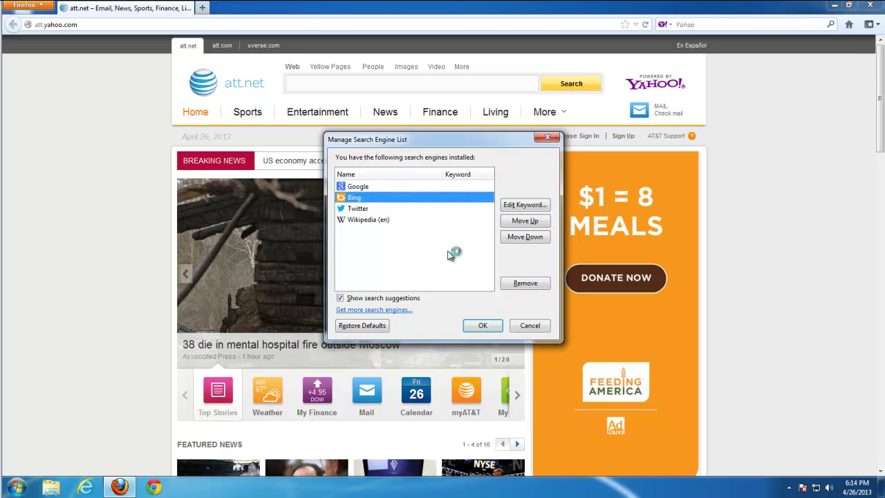
{"action": "left_click", "coordinate": [359, 188]}
{"action": "left_click", "coordinate": [483, 326]}
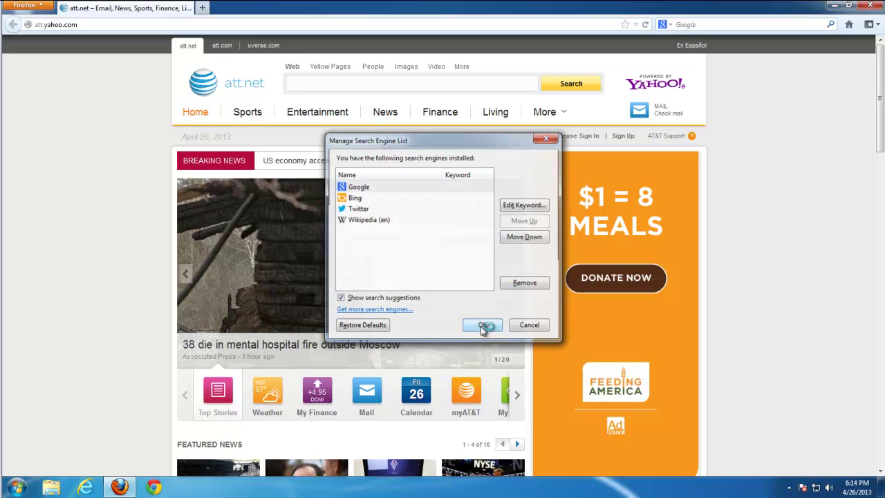
Step: Restore Firefox's default home page in Options, then start entering about:config in the address bar
{"action": "left_click", "coordinate": [35, 6]}
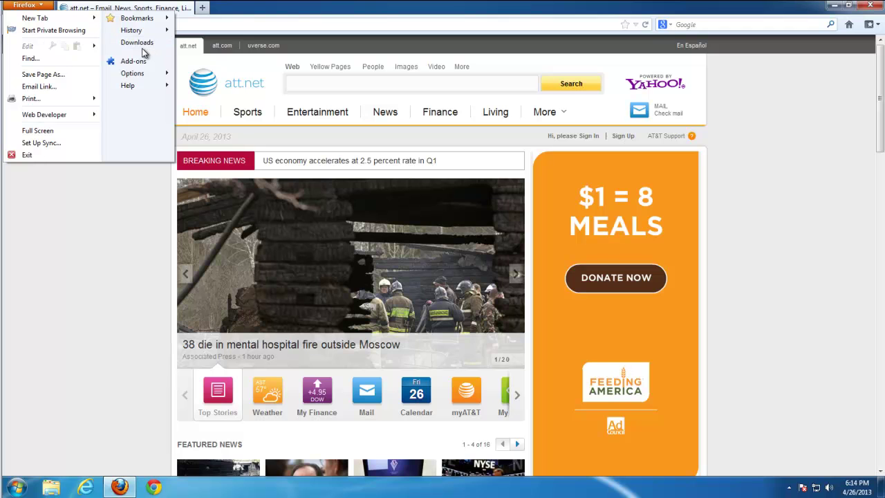
{"action": "mouse_move", "coordinate": [167, 73]}
{"action": "left_click", "coordinate": [201, 74]}
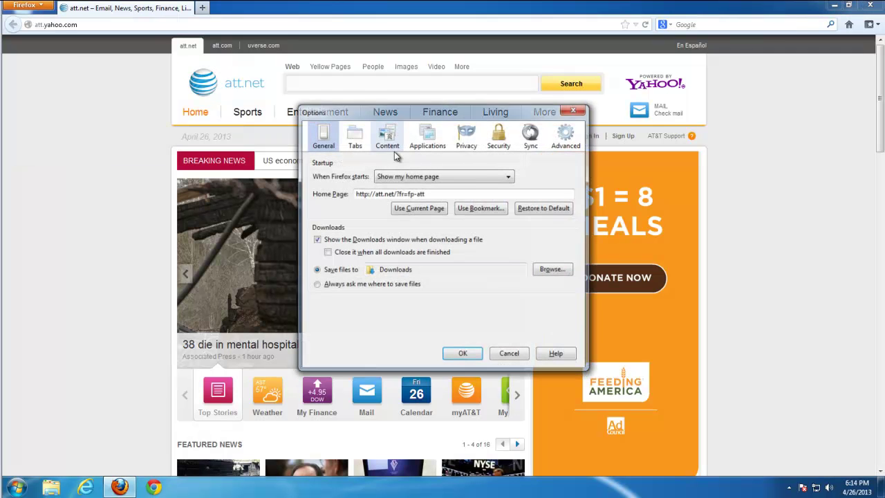
{"action": "left_click", "coordinate": [544, 208]}
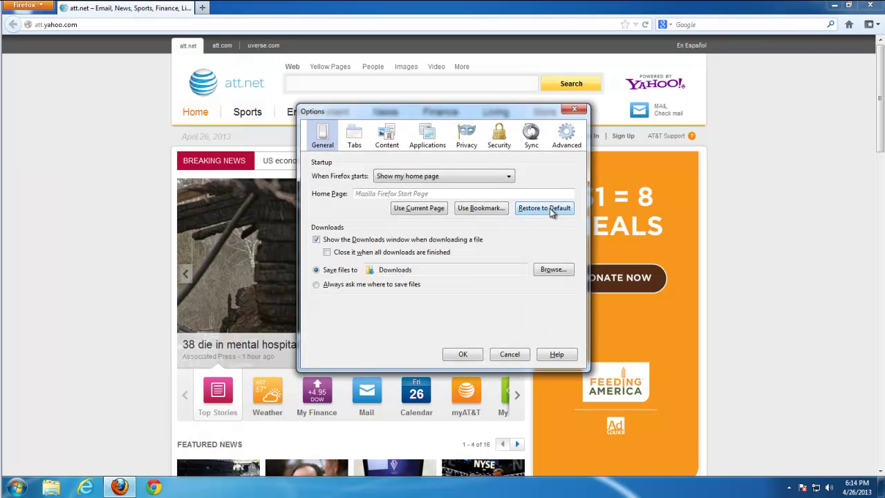
{"action": "left_click", "coordinate": [463, 354]}
{"action": "left_click", "coordinate": [55, 25]}
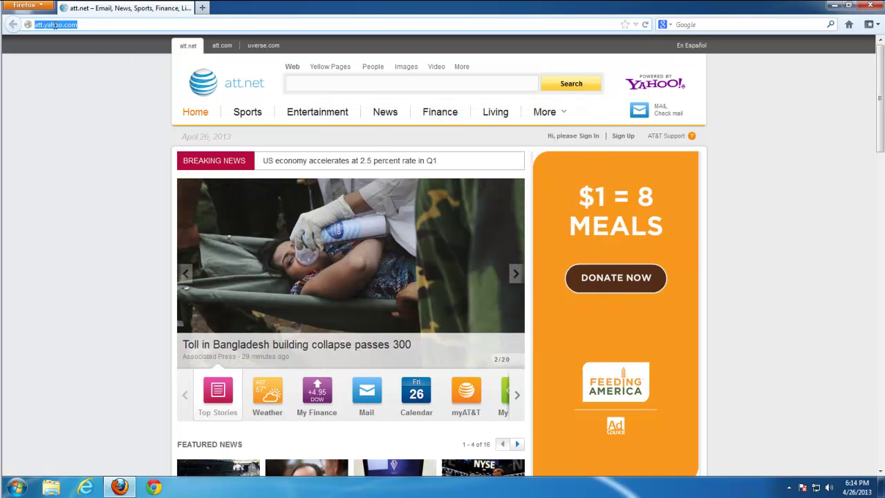
{"action": "type", "text": "about:"}
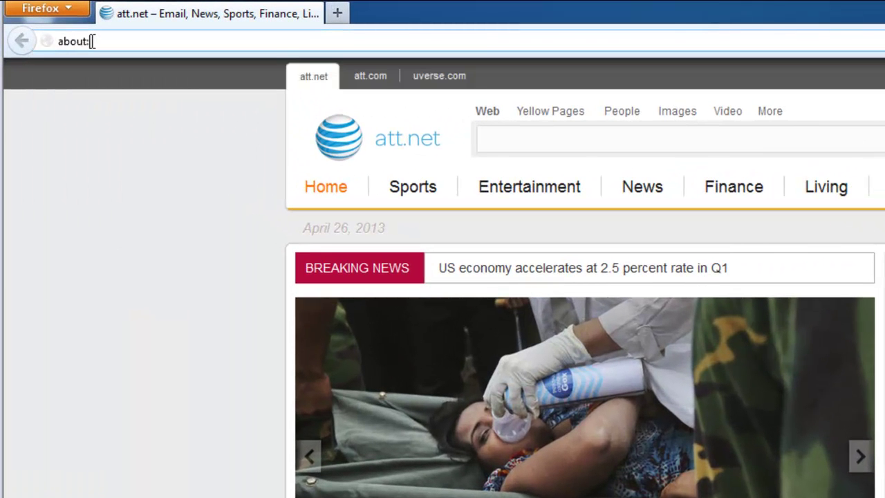
{"action": "type", "text": "co"}
Step: Open about:config past the warning, filter on 'att', and reset keyword.URL to default
{"action": "key", "text": "Return"}
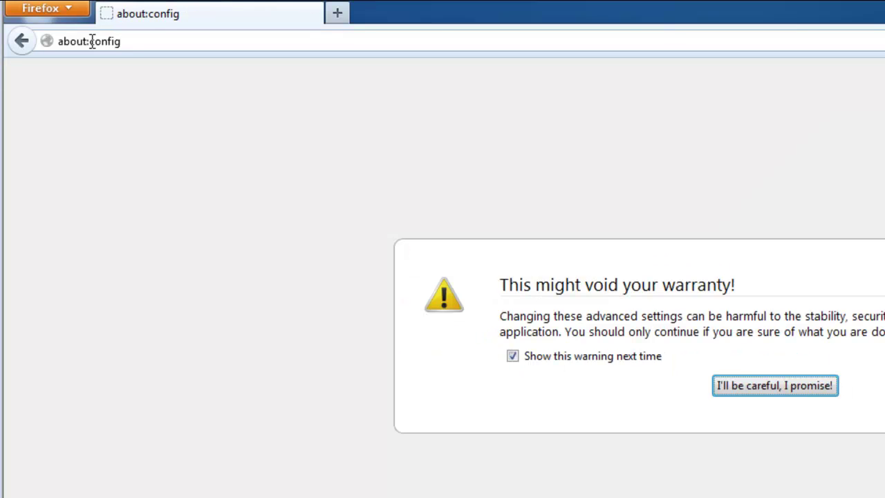
{"action": "left_click", "coordinate": [766, 391]}
{"action": "type", "text": "att"}
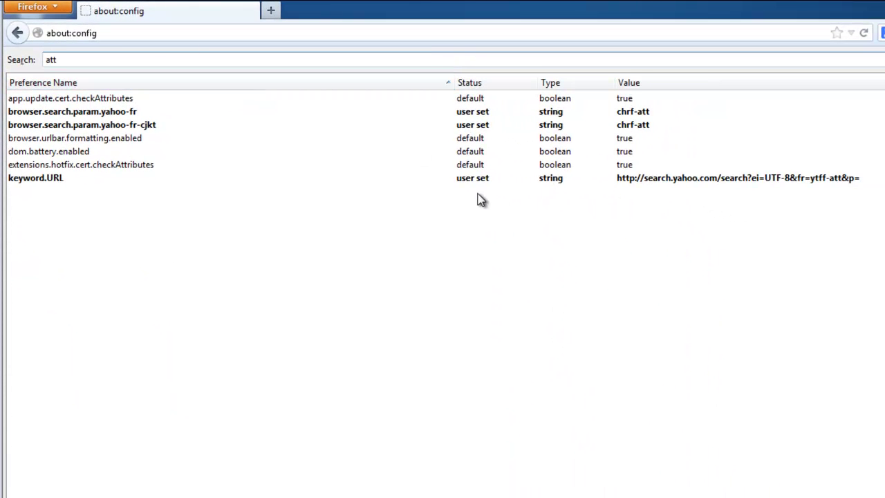
{"action": "right_click", "coordinate": [36, 181]}
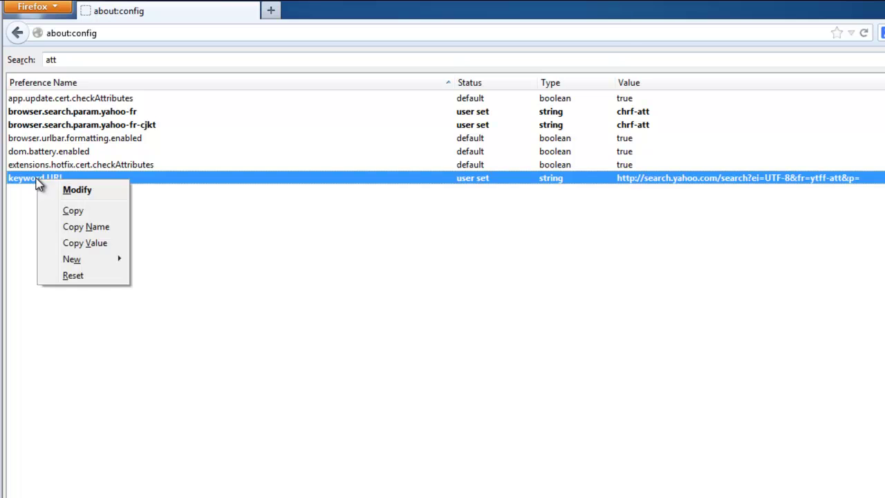
{"action": "left_click", "coordinate": [76, 276]}
Step: Filter on 'yahoo' and reset browser.search.defaultEngine, defaultenginename and selectedEngine
{"action": "left_click", "coordinate": [109, 59]}
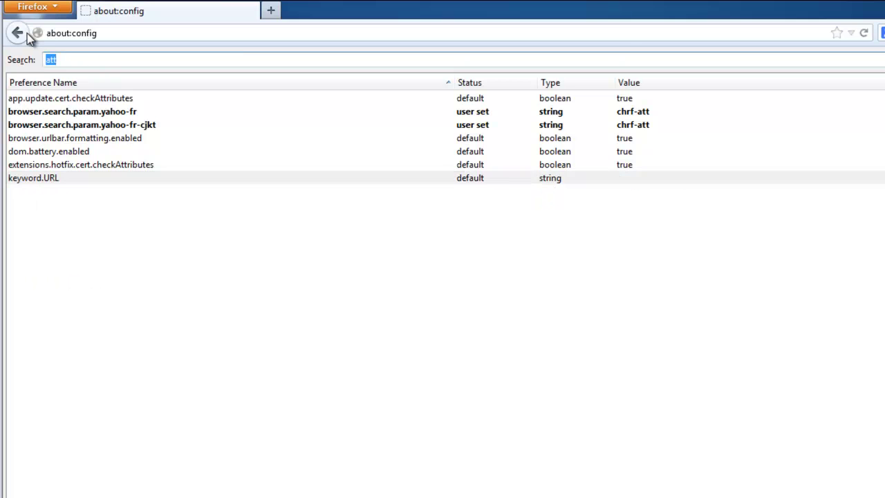
{"action": "type", "text": "yahoo"}
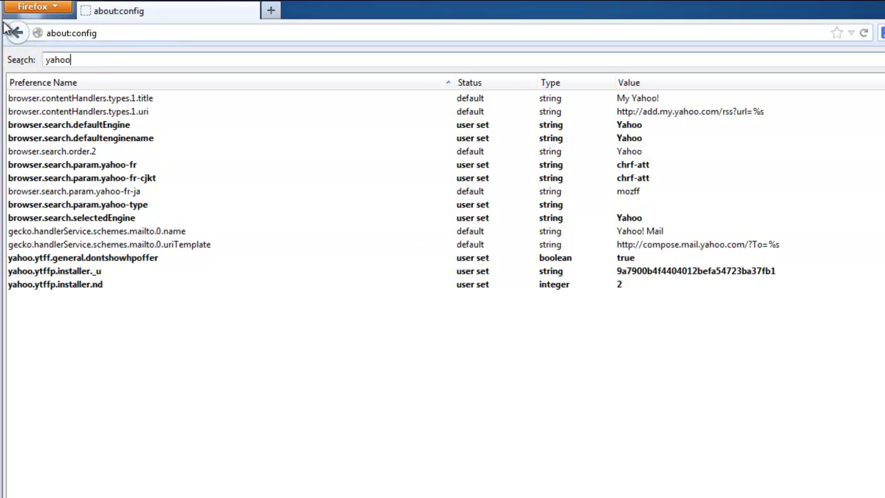
{"action": "right_click", "coordinate": [67, 126]}
{"action": "left_click", "coordinate": [118, 234]}
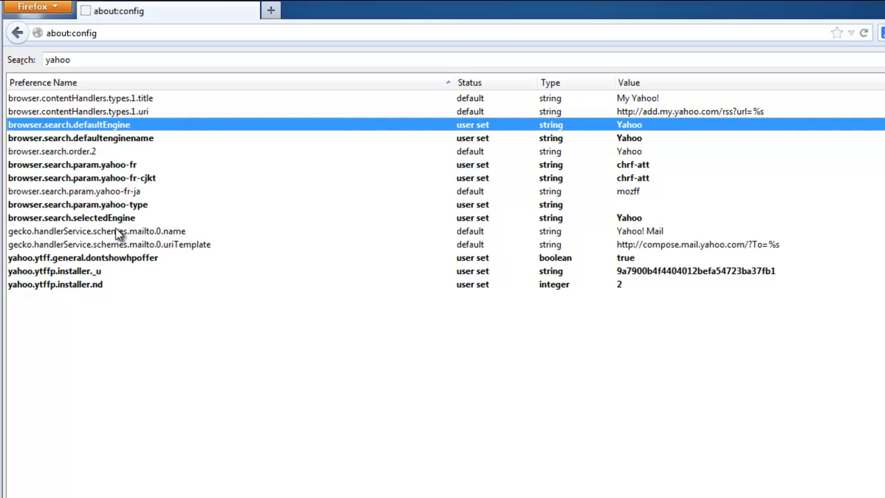
{"action": "right_click", "coordinate": [97, 137]}
{"action": "left_click", "coordinate": [128, 231]}
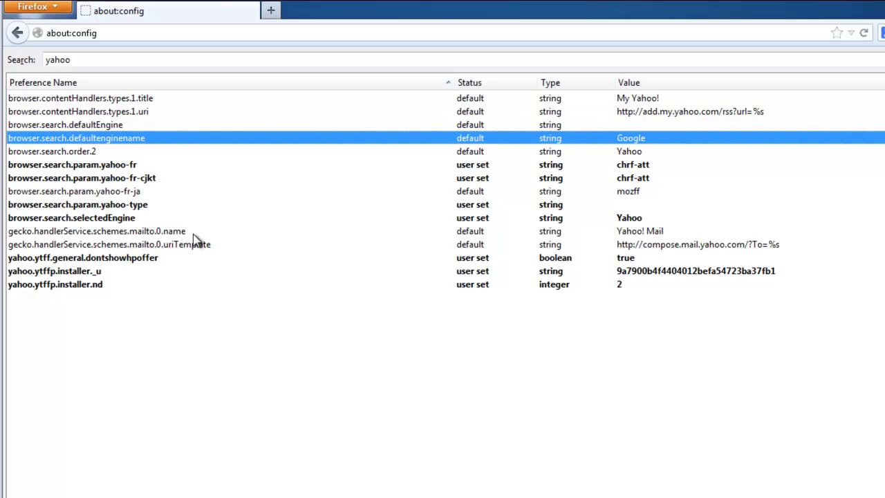
{"action": "right_click", "coordinate": [133, 220]}
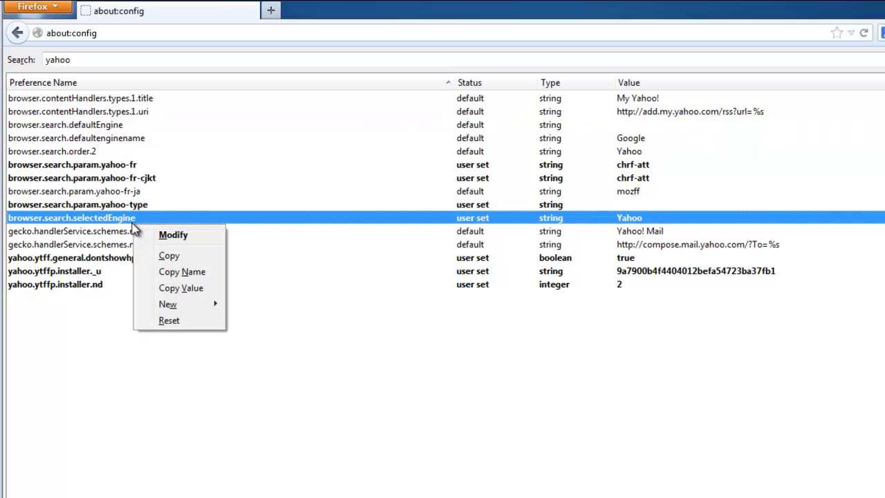
{"action": "left_click", "coordinate": [188, 320]}
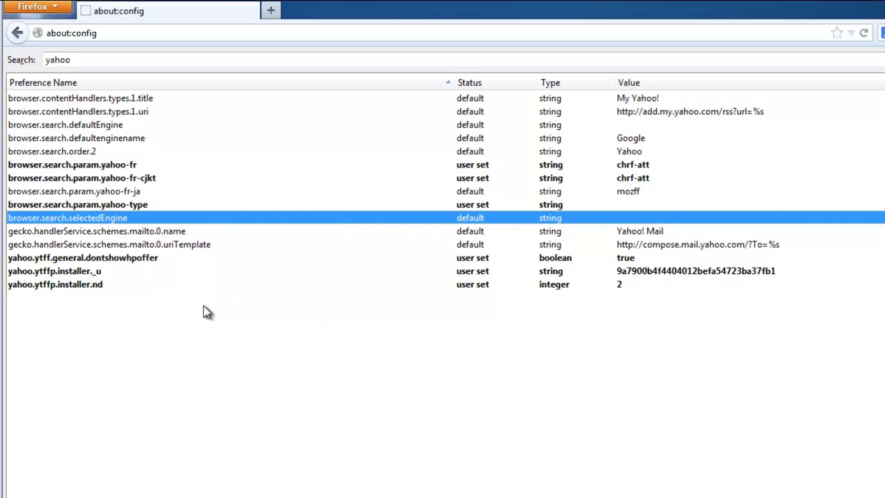
Step: Reset yahoo.ytffp.installer._u, yahoo.ytffp.installer.nd and yahoo.ytff.general.dontshowhpoffer to defaults
{"action": "right_click", "coordinate": [64, 274]}
{"action": "left_click", "coordinate": [104, 373]}
{"action": "right_click", "coordinate": [60, 288]}
{"action": "left_click", "coordinate": [110, 386]}
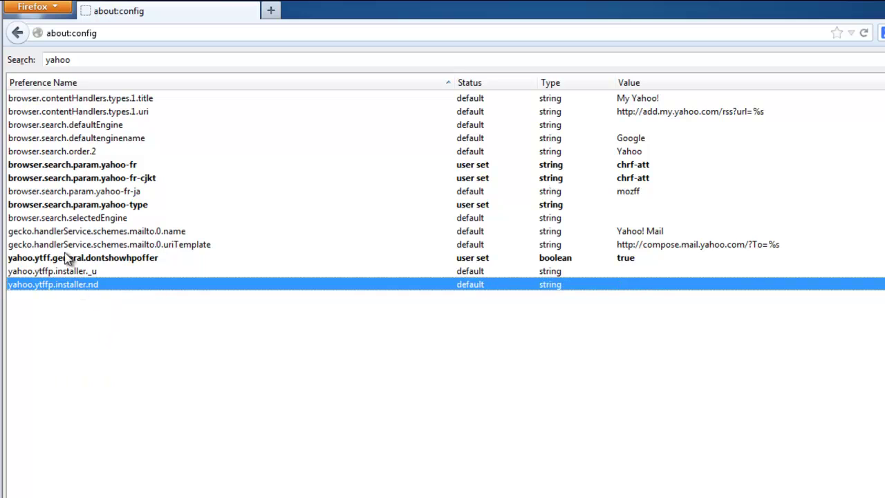
{"action": "right_click", "coordinate": [68, 258]}
{"action": "left_click", "coordinate": [103, 353]}
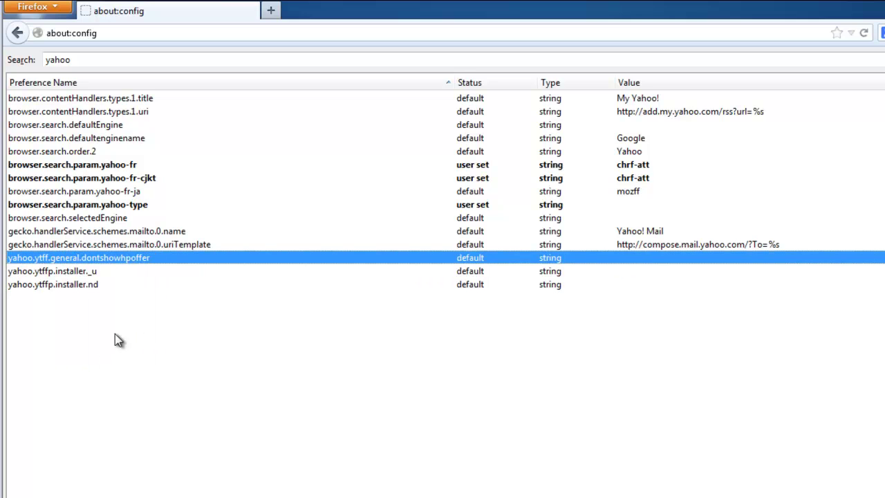
Step: Reset the yahoo-type, yahoo-fr-cjkt and yahoo-fr search parameters, returning yahoo-fr to moz35
{"action": "right_click", "coordinate": [88, 216]}
{"action": "right_click", "coordinate": [81, 207]}
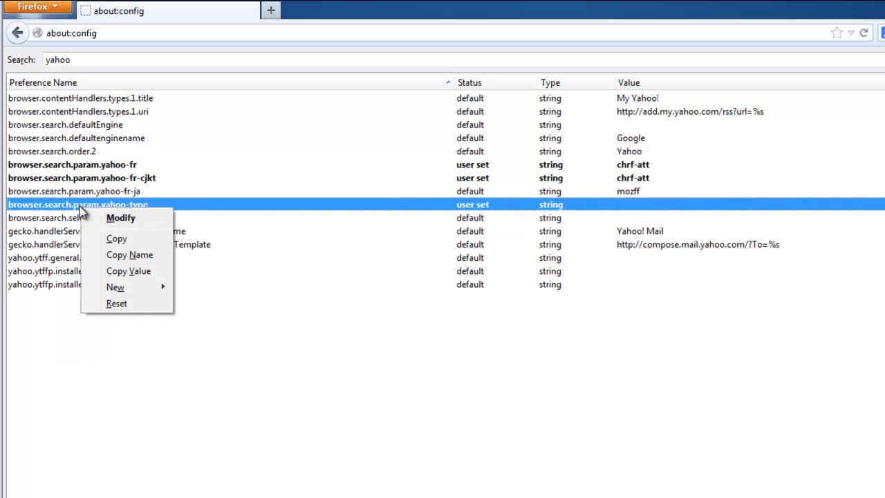
{"action": "left_click", "coordinate": [125, 303]}
{"action": "right_click", "coordinate": [131, 179]}
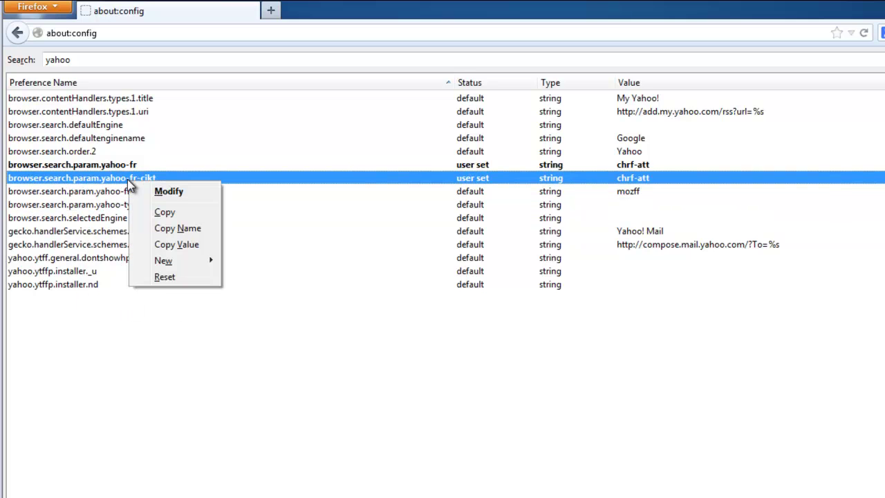
{"action": "left_click", "coordinate": [159, 277]}
{"action": "right_click", "coordinate": [110, 168]}
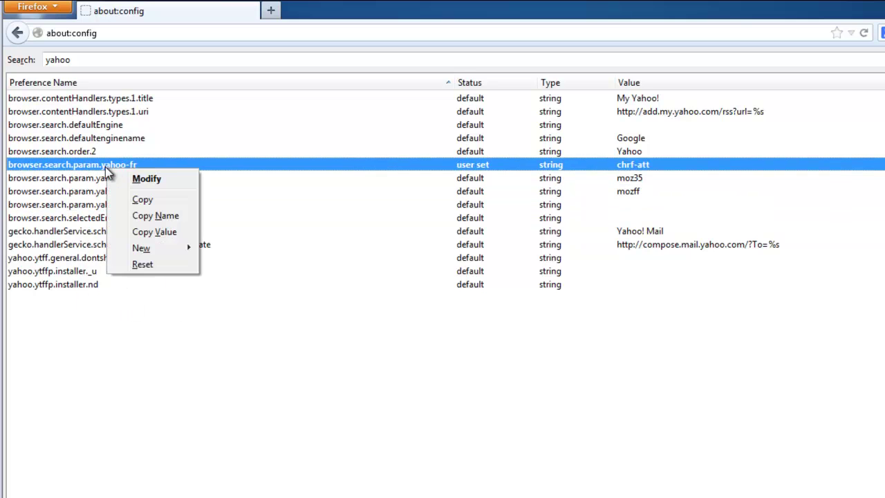
{"action": "left_click", "coordinate": [148, 264]}
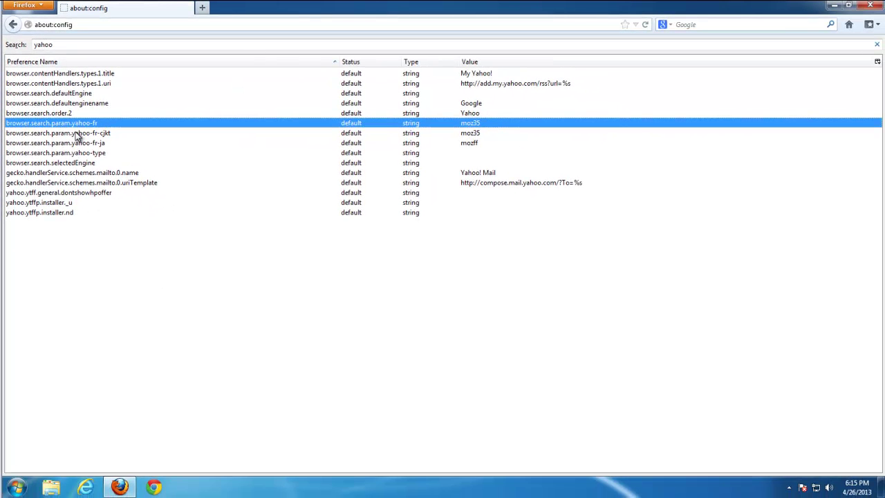
Step: Inspect browser.search.order.2 and the contentHandlers title preference unchanged, then minimize Firefox
{"action": "left_click", "coordinate": [62, 113]}
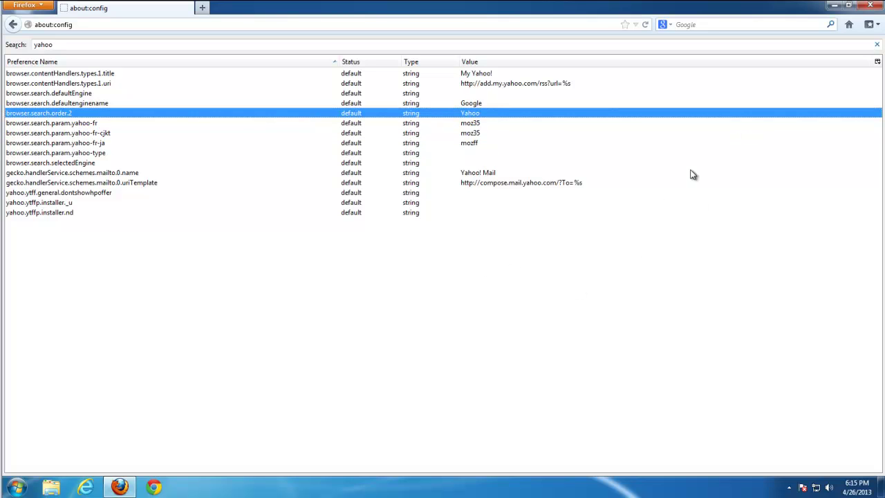
{"action": "right_click", "coordinate": [92, 76]}
{"action": "key", "text": "Escape"}
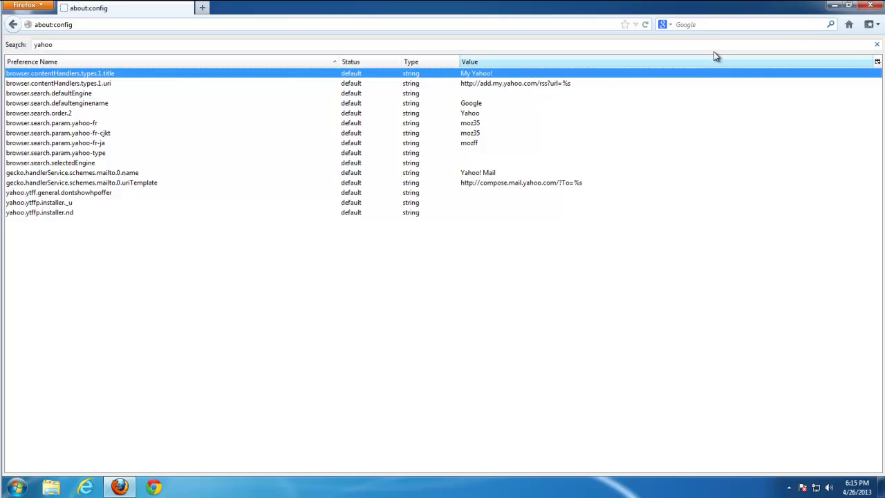
{"action": "left_click", "coordinate": [833, 6]}
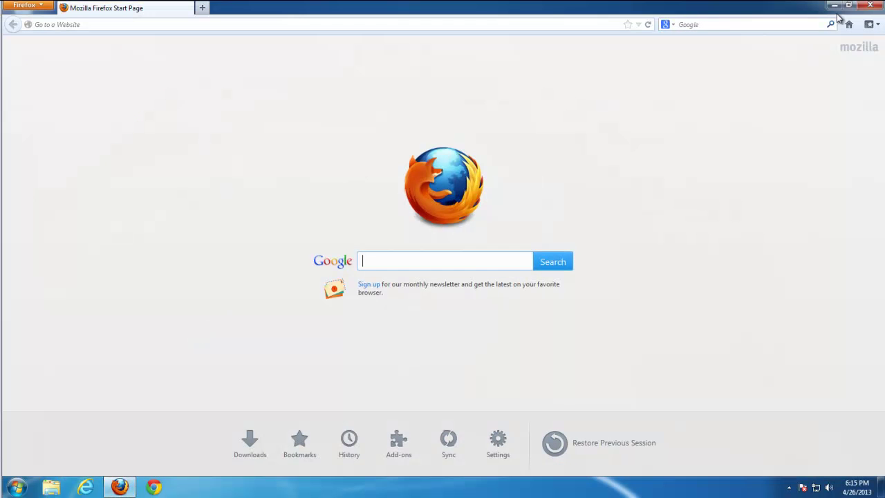
Step: Close Firefox and launch regedit from the Start menu search with administrator rights
{"action": "left_click", "coordinate": [870, 5]}
{"action": "left_click", "coordinate": [17, 487]}
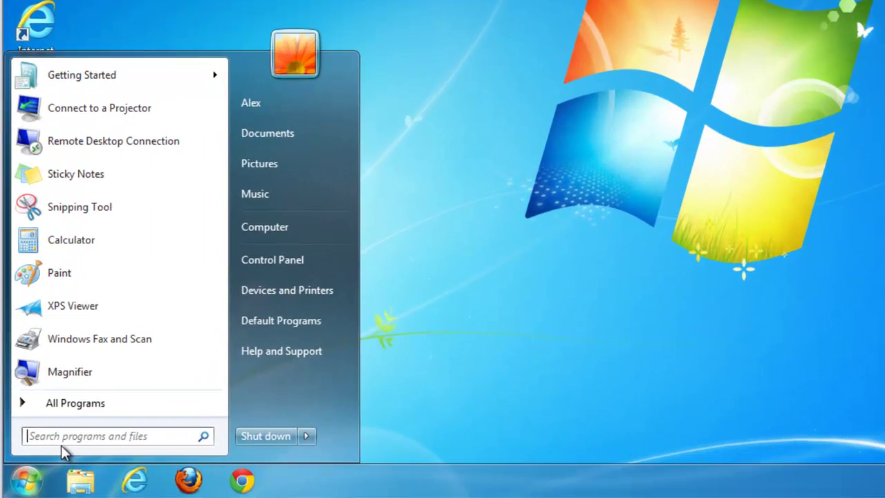
{"action": "type", "text": "regedit"}
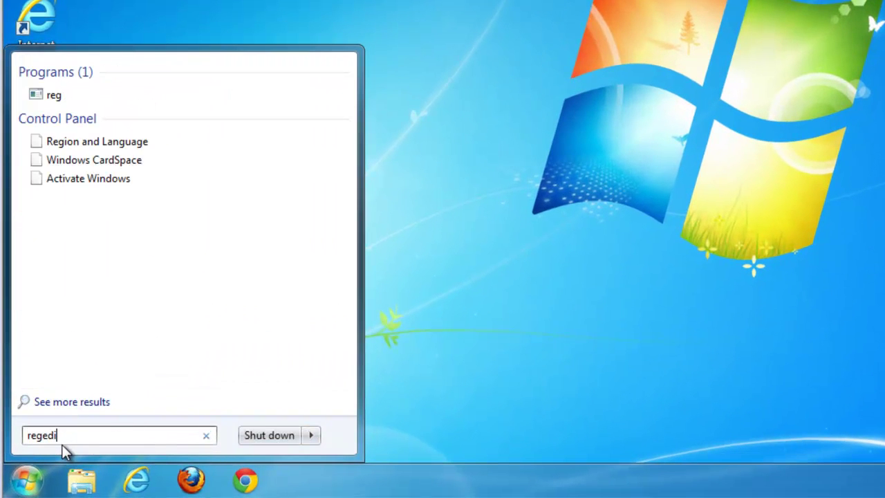
{"action": "left_click", "coordinate": [69, 96]}
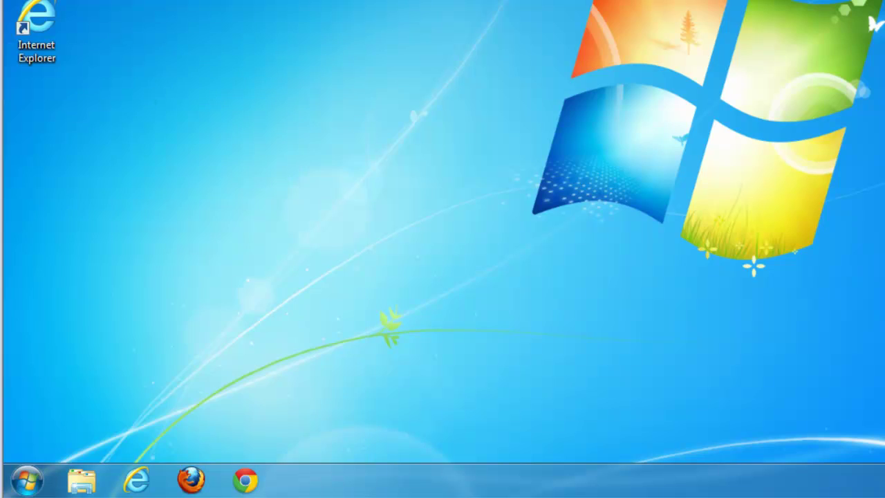
{"action": "left_click", "coordinate": [305, 271]}
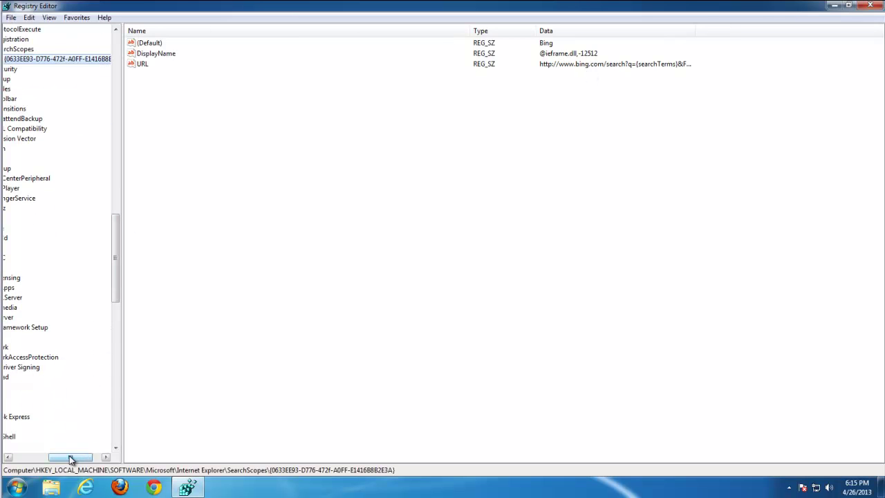
Step: Check HKLM\SOFTWARE\Microsoft\Internet Explorer\SearchScopes holds only Bing, then collapse the SOFTWARE key
{"action": "left_click_drag", "start_coordinate": [75, 459], "coordinate": [33, 458]}
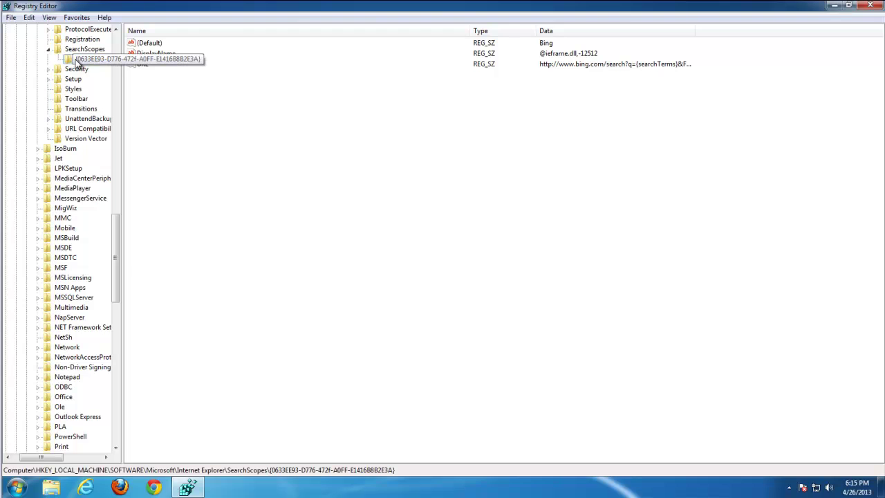
{"action": "double_click", "coordinate": [58, 49]}
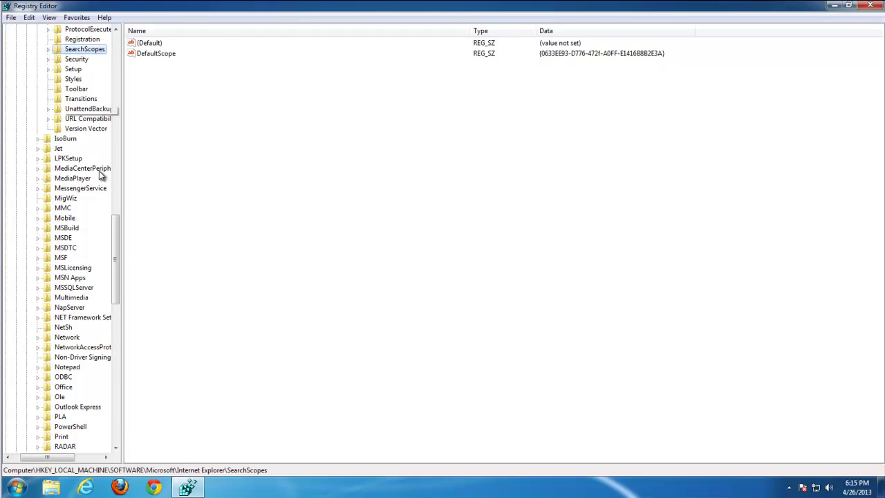
{"action": "left_click_drag", "start_coordinate": [113, 233], "coordinate": [117, 33]}
{"action": "left_click", "coordinate": [25, 108]}
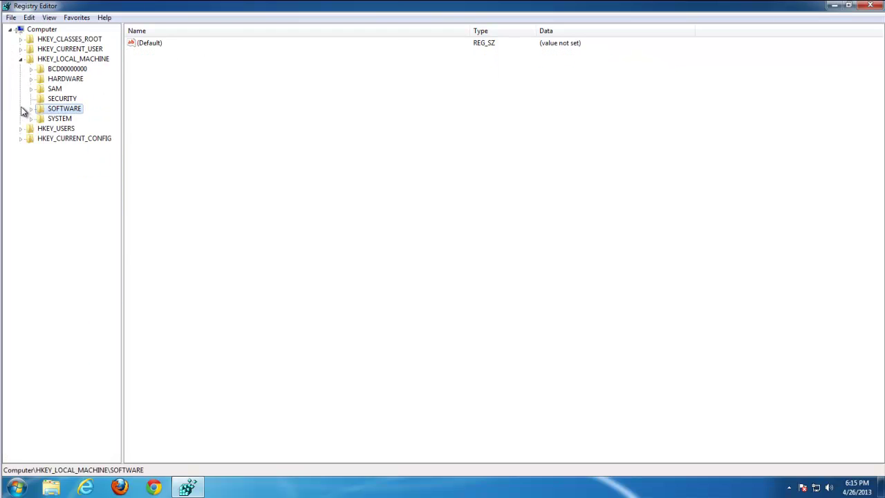
Step: From the Computer root, run Edit > Find for at&t across the whole registry
{"action": "left_click", "coordinate": [21, 59]}
{"action": "left_click", "coordinate": [38, 29]}
{"action": "left_click", "coordinate": [29, 18]}
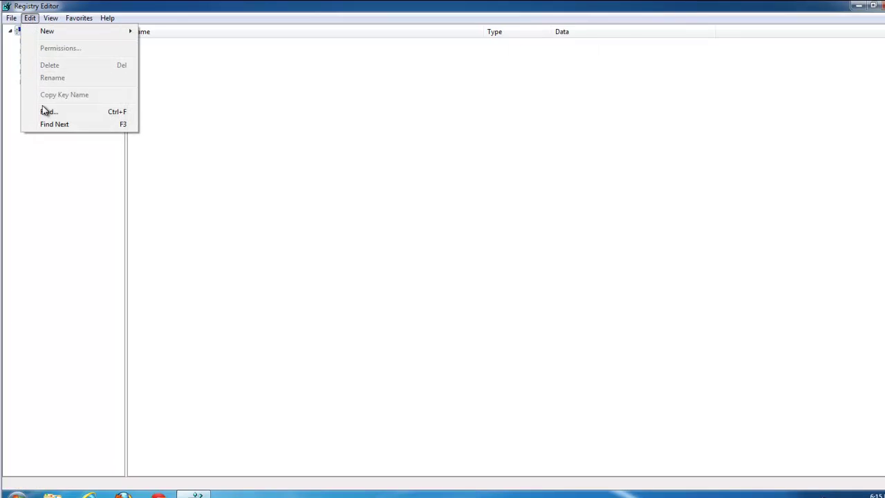
{"action": "left_click", "coordinate": [45, 111]}
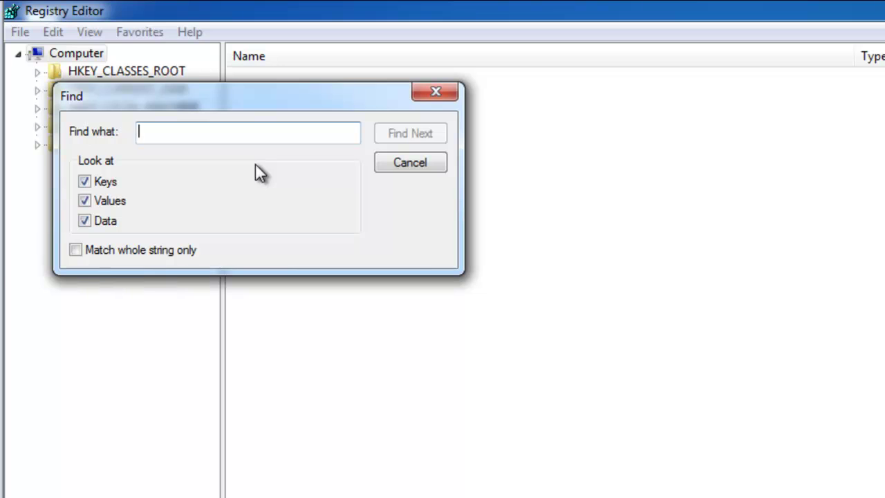
{"action": "type", "text": "at&t"}
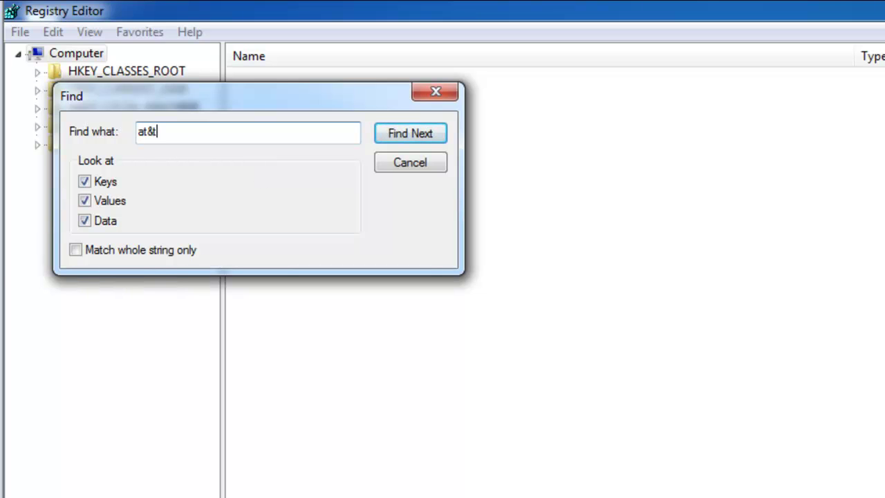
{"action": "left_click", "coordinate": [429, 137]}
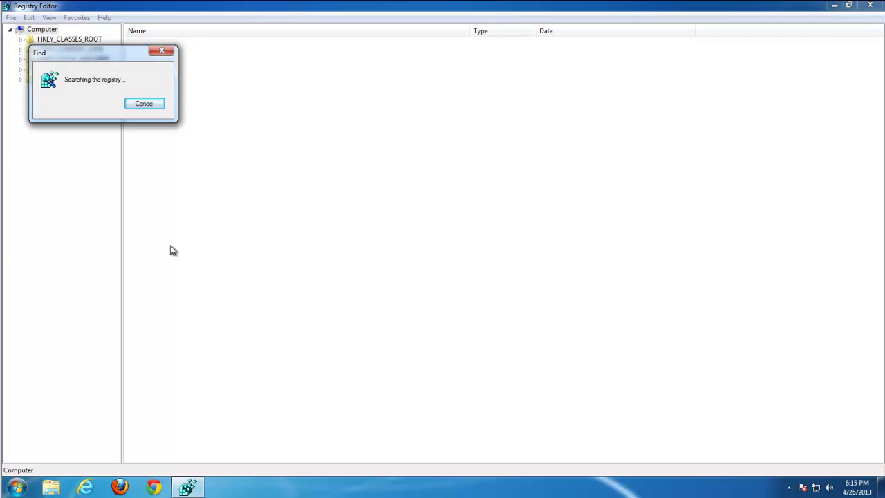
Step: Move the search progress box to the centre and enter at&t in the Start menu search
{"action": "left_click_drag", "start_coordinate": [93, 55], "coordinate": [382, 172]}
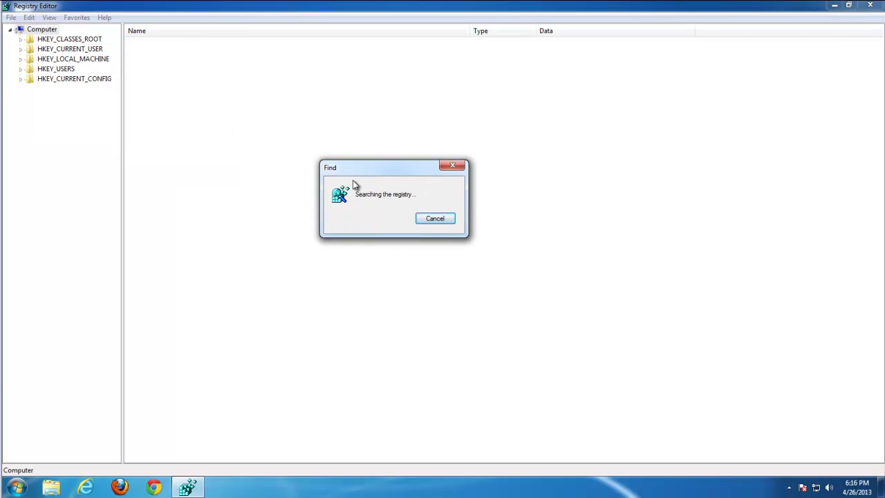
{"action": "left_click", "coordinate": [17, 487]}
{"action": "type", "text": "at"}
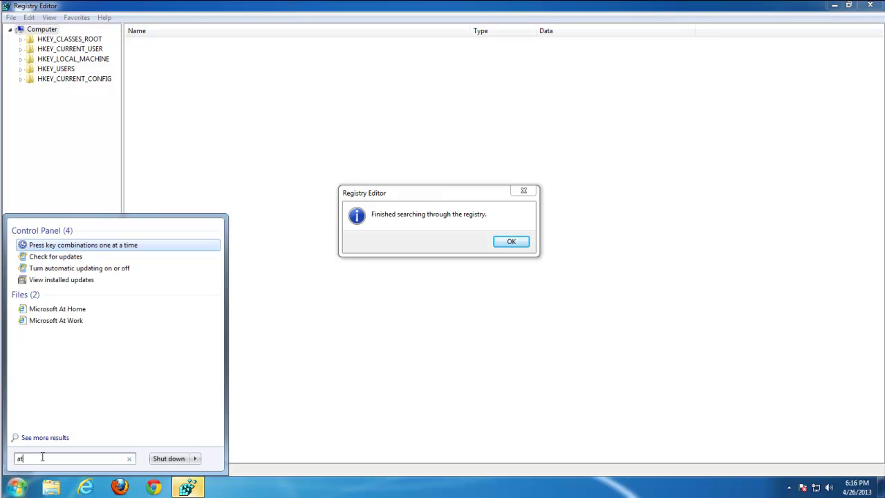
{"action": "type", "text": "&t"}
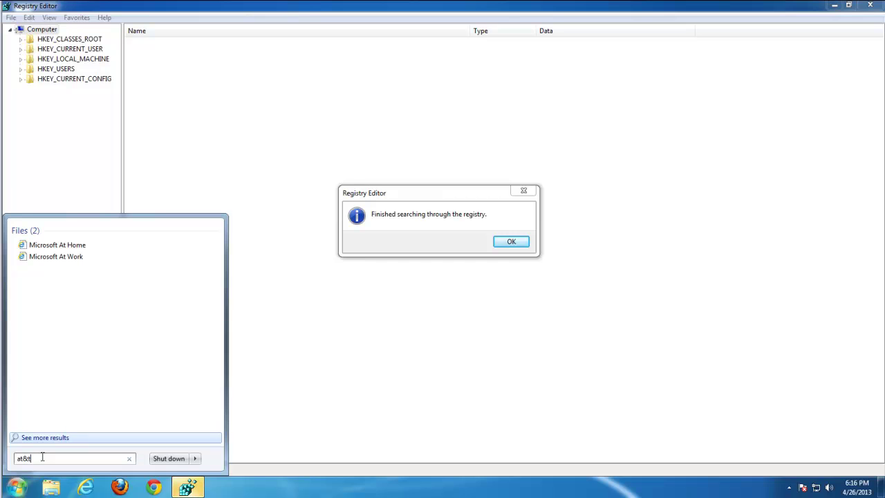
Step: Search the whole computer for at&t files, finding none, then close Registry Editor and Explorer
{"action": "left_click", "coordinate": [45, 437]}
{"action": "left_click", "coordinate": [347, 169]}
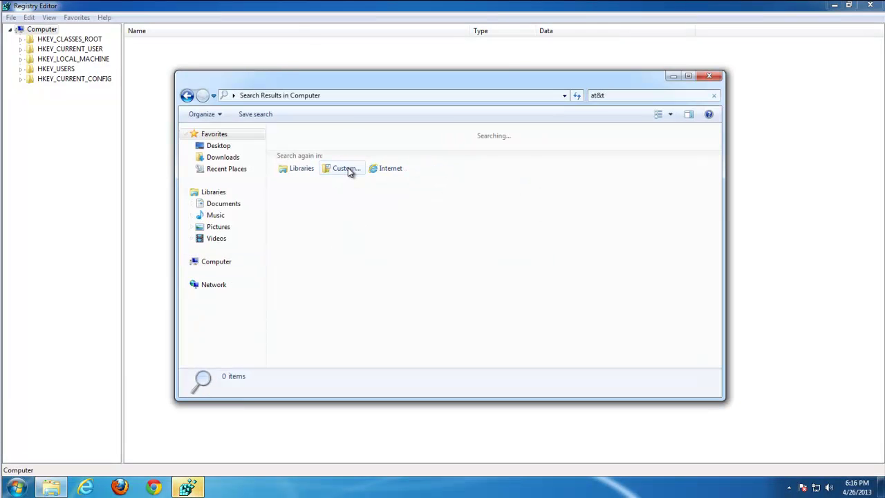
{"action": "left_click", "coordinate": [222, 10]}
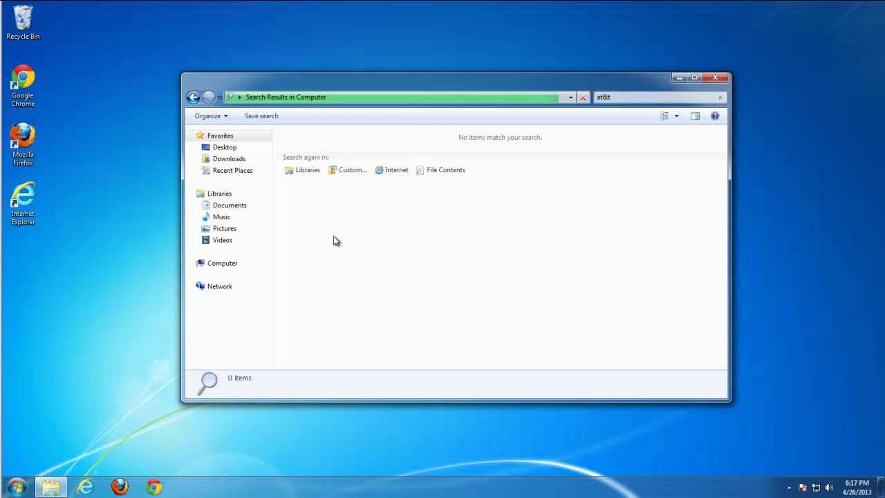
{"action": "left_click", "coordinate": [720, 77]}
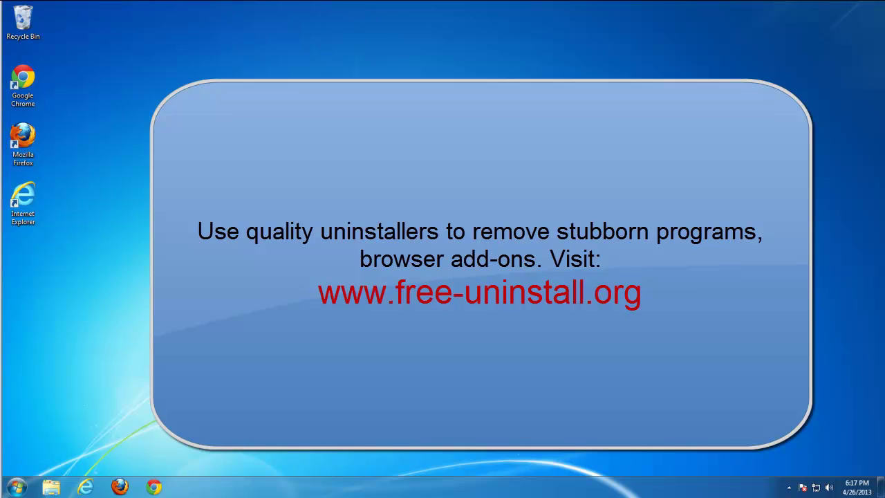